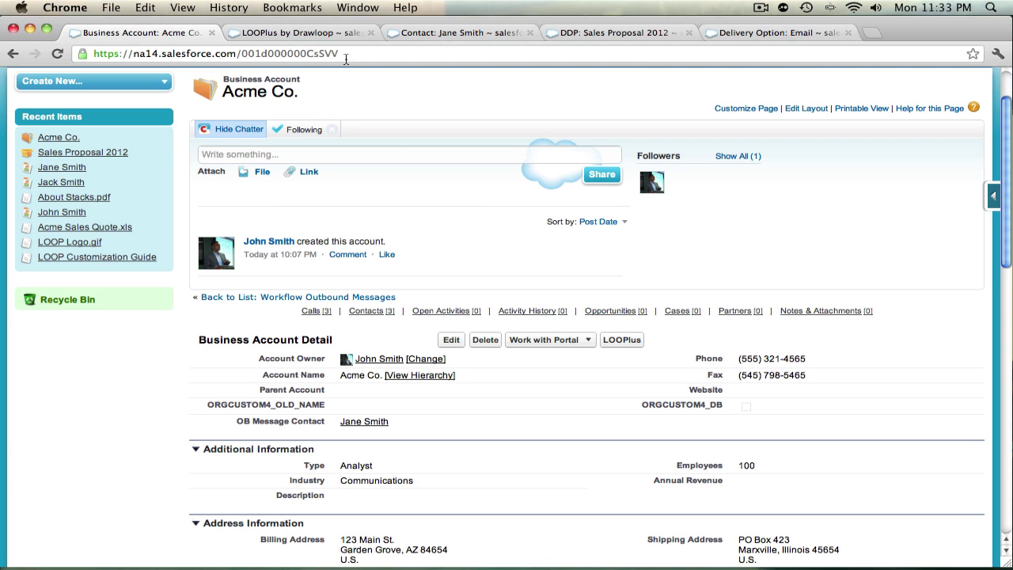
Step: On the account's DDP run page, choose the first listed contact and select the Sales Proposal 2012 package
click(305, 36)
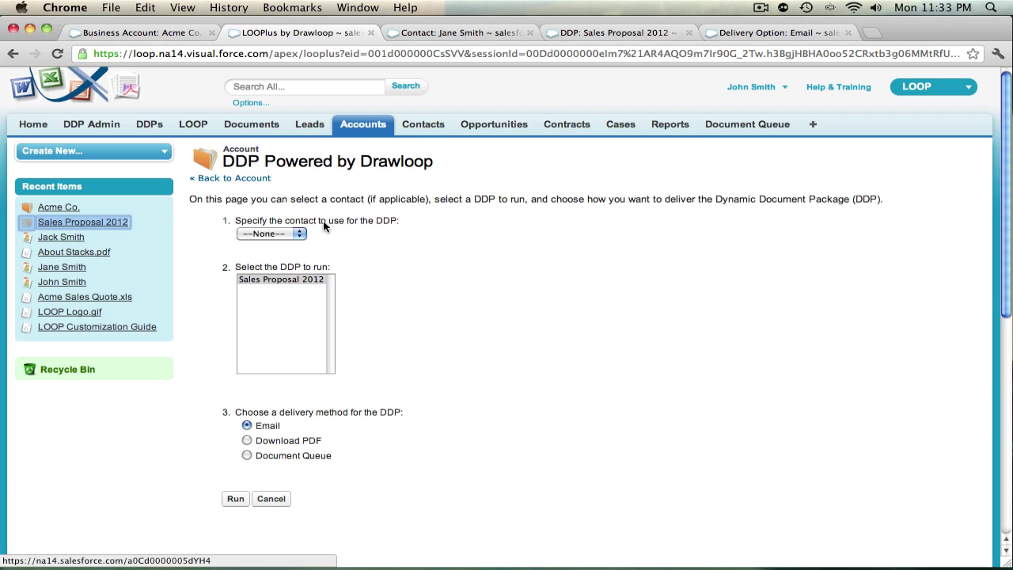
click(282, 235)
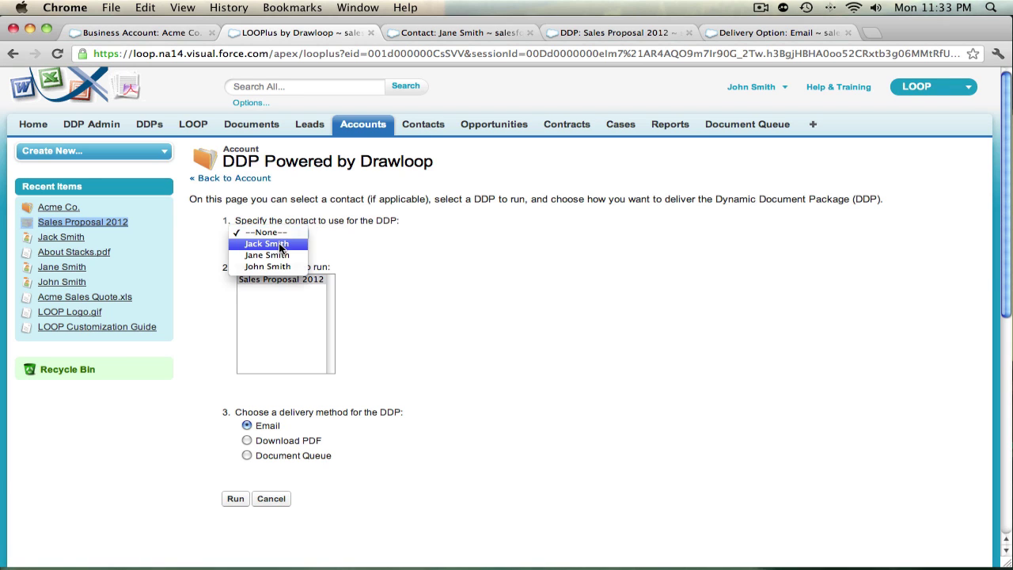
click(279, 243)
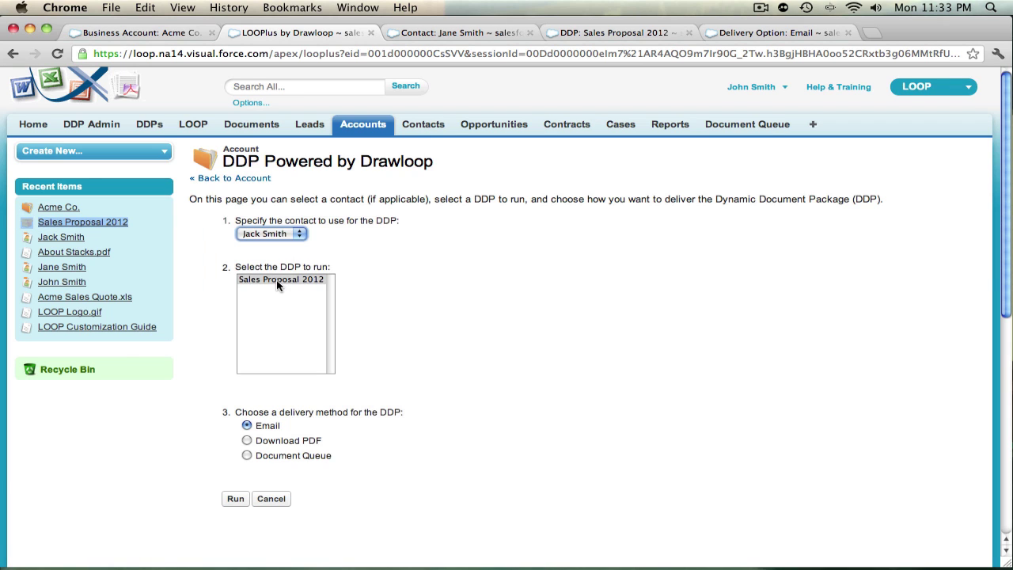
click(277, 282)
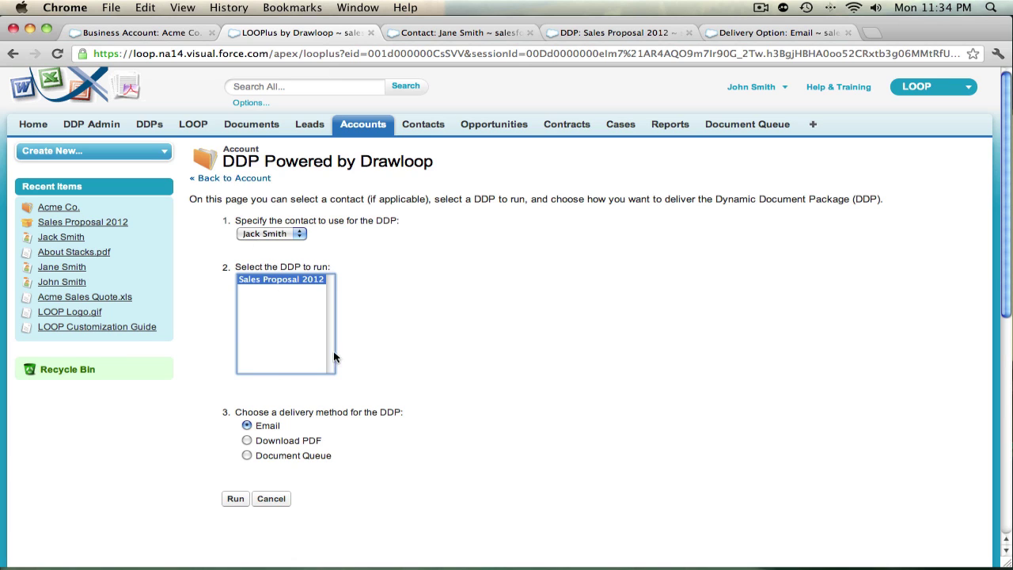
Step: Examine the record IDs in the web addresses of the contact, the Sales Proposal 2012 DDP and the Email delivery option
click(478, 33)
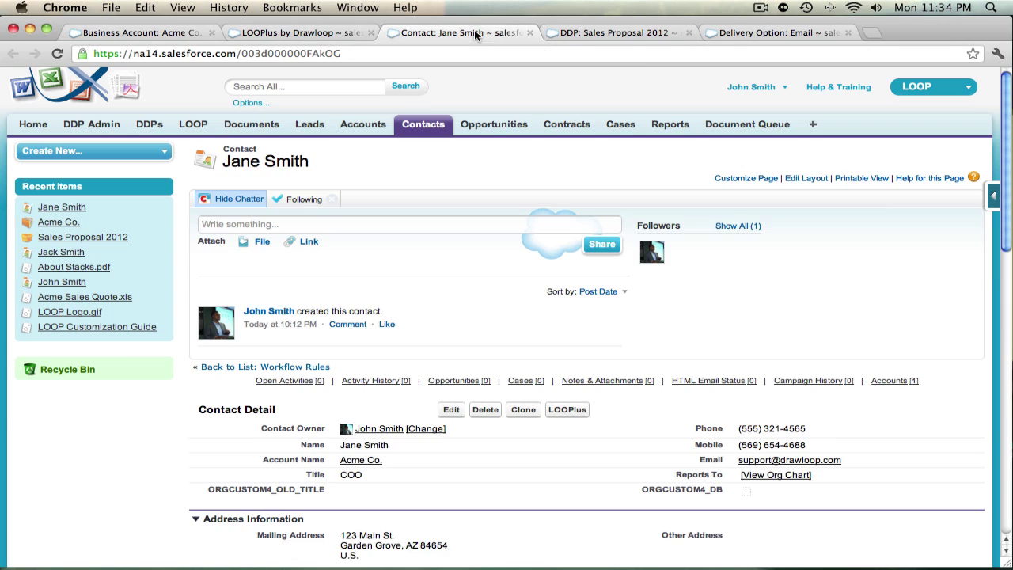
drag(341, 54, 242, 57)
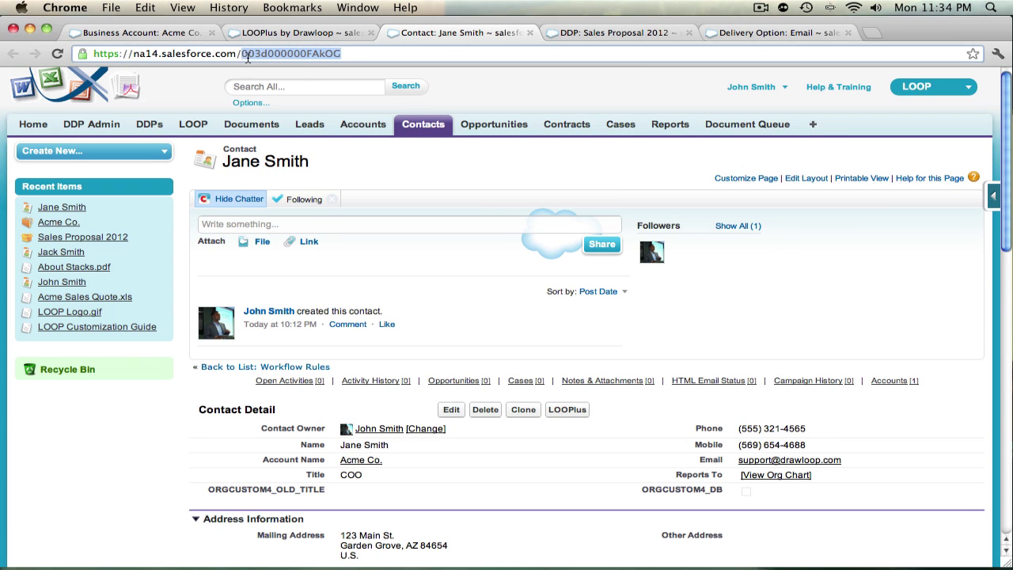
click(633, 35)
drag(341, 54, 242, 55)
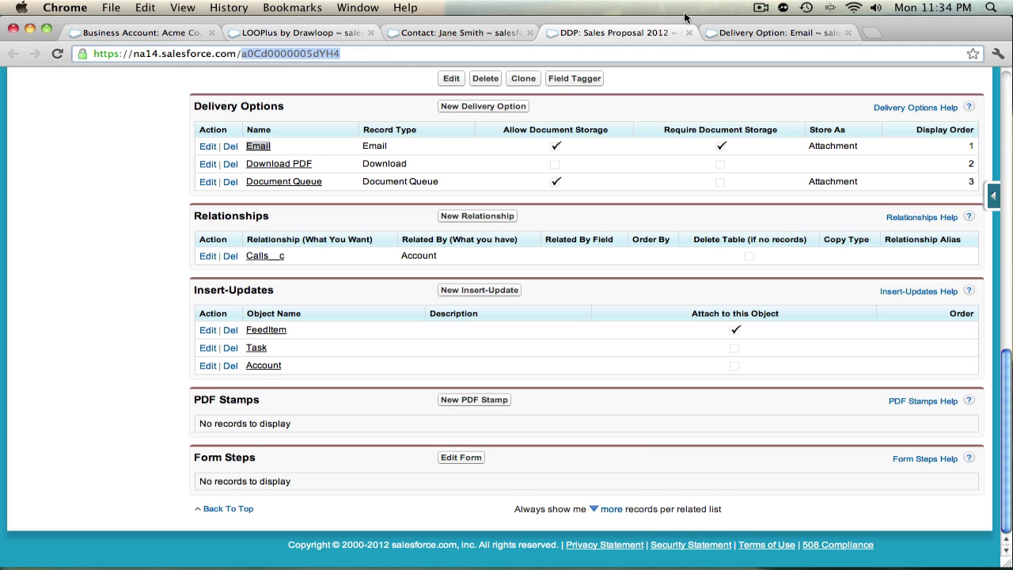
click(725, 31)
drag(341, 54, 242, 55)
Step: From the Acme Co. account record, open the Account field list and find its custom fields and relationships
click(179, 34)
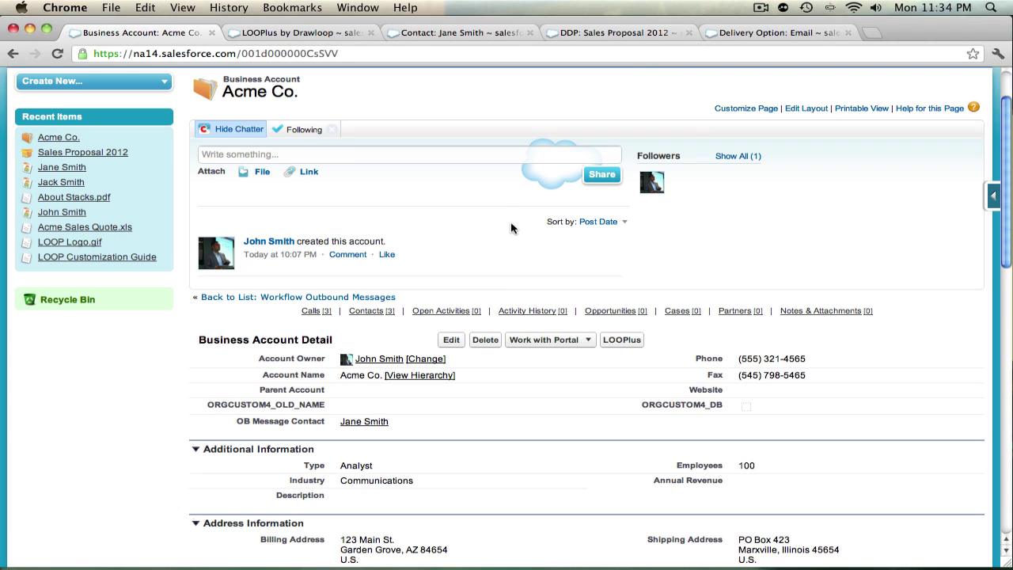
mouse_move(993, 195)
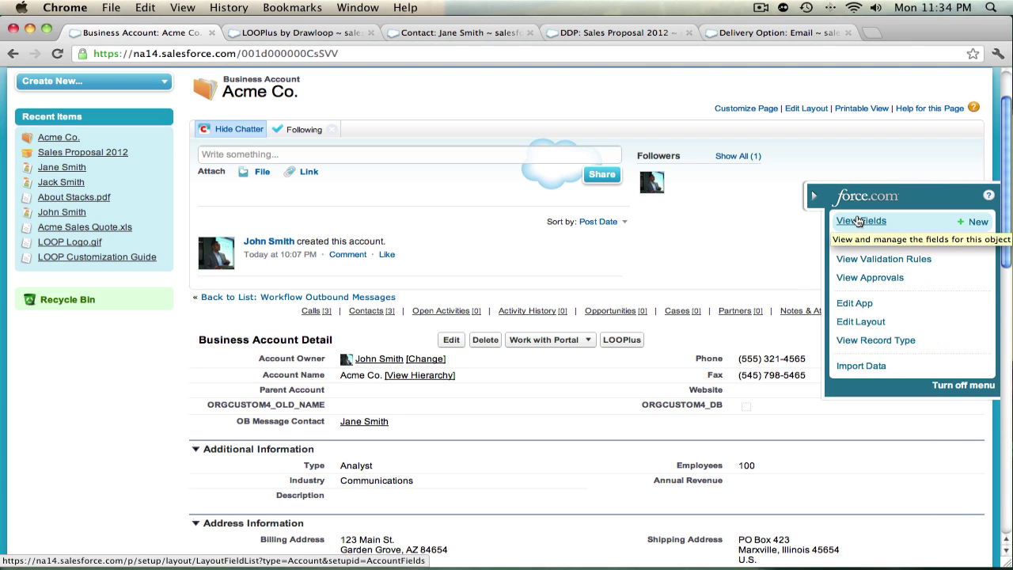
click(859, 222)
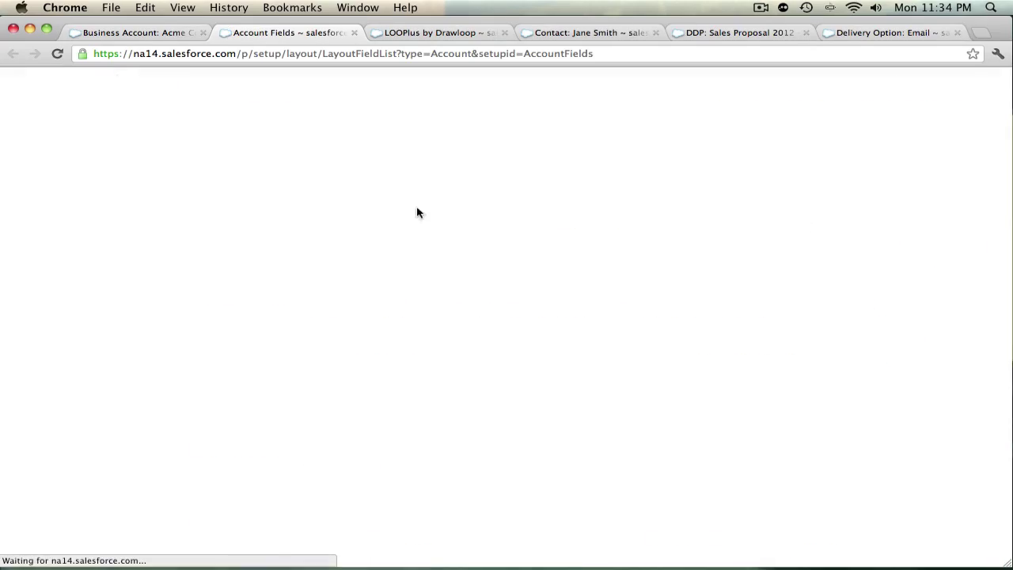
scroll(412, 254, down, 15)
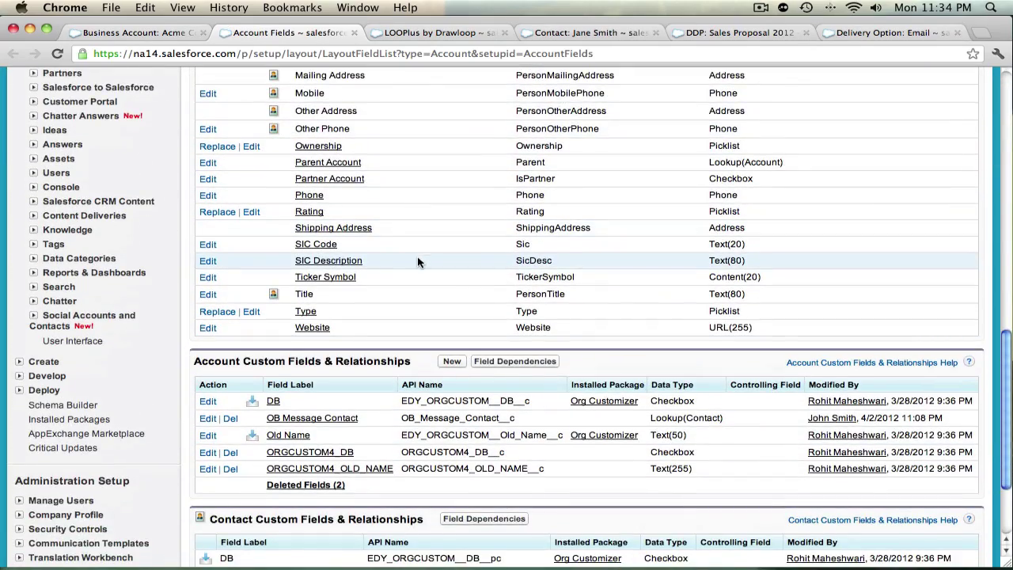
scroll(412, 258, down, 3)
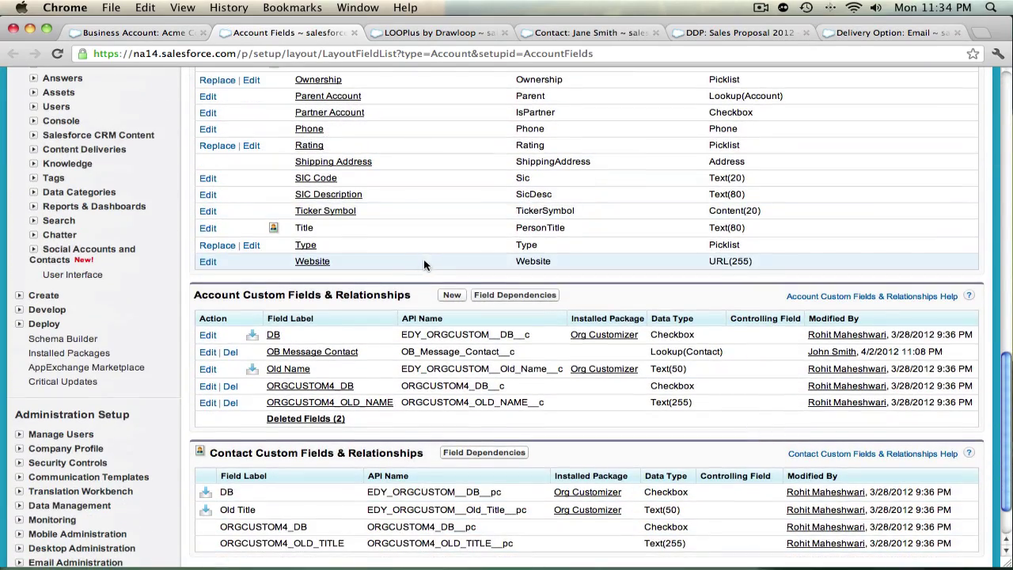
Step: Start a new Account custom field with Formula as its data type
click(451, 296)
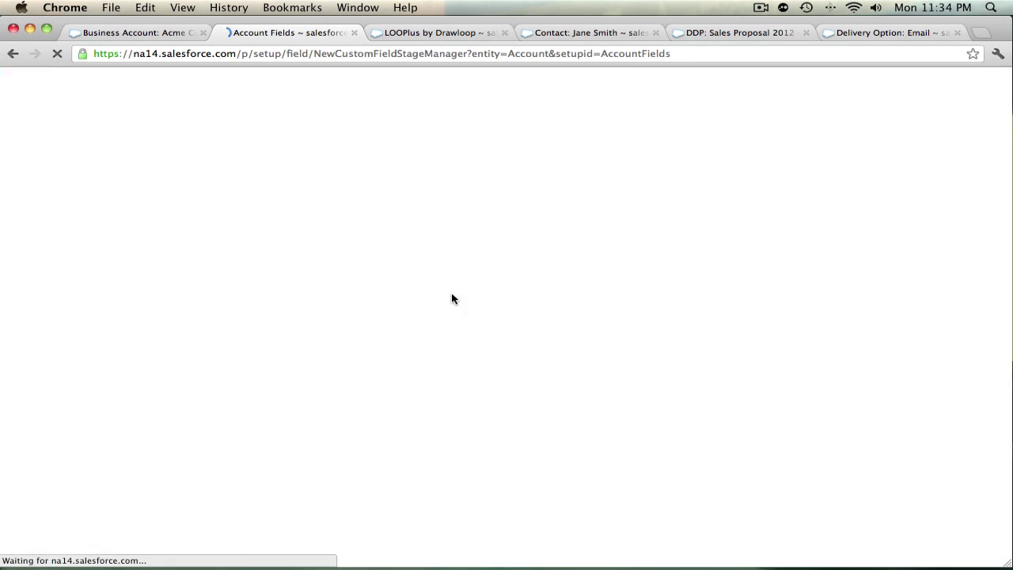
scroll(352, 318, down, 2)
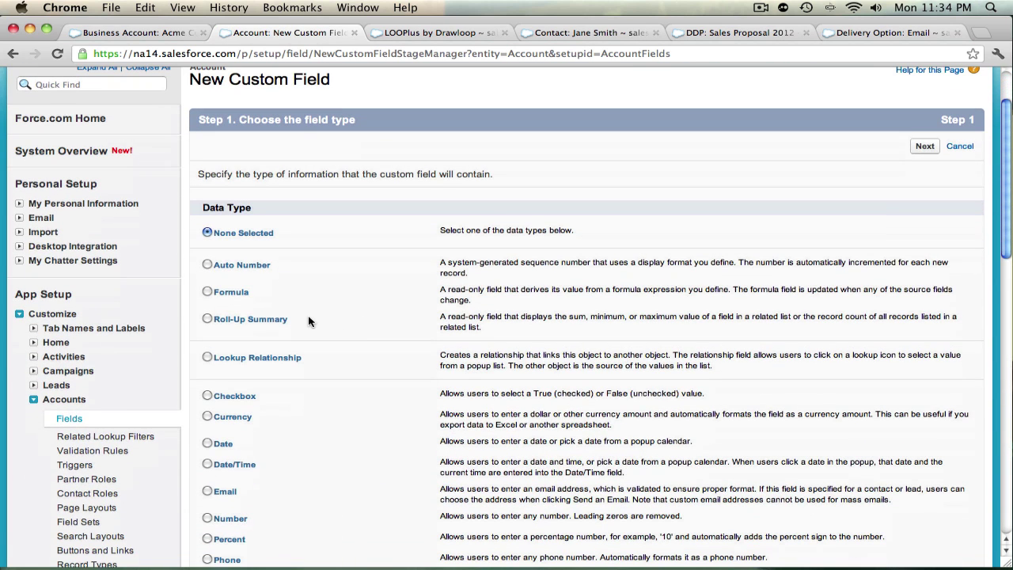
click(206, 292)
click(924, 148)
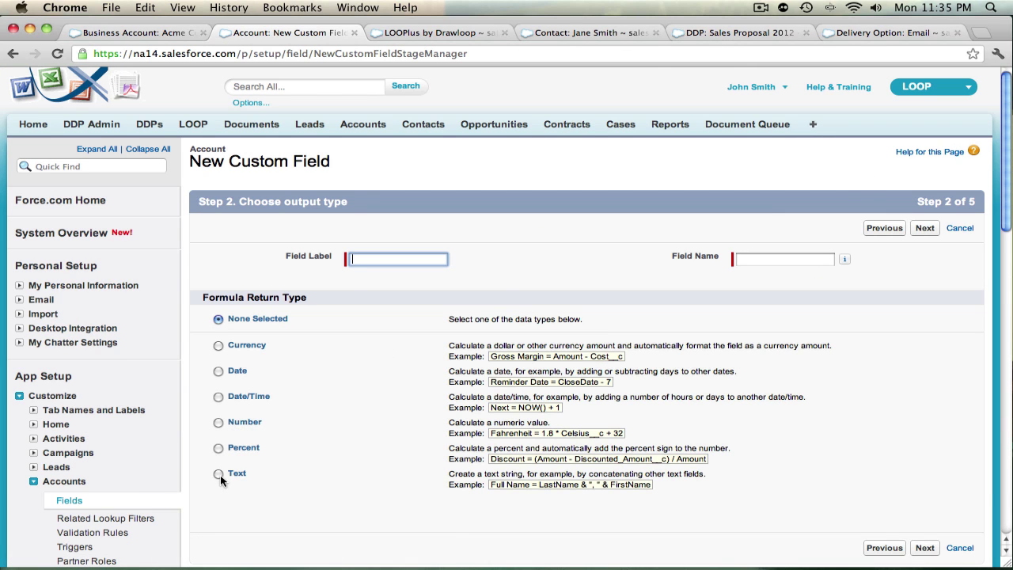
Step: Label the formula field Drawloop Next, set its return type to Text, and proceed to the formula entry
click(220, 475)
click(387, 264)
text(Drawloop )
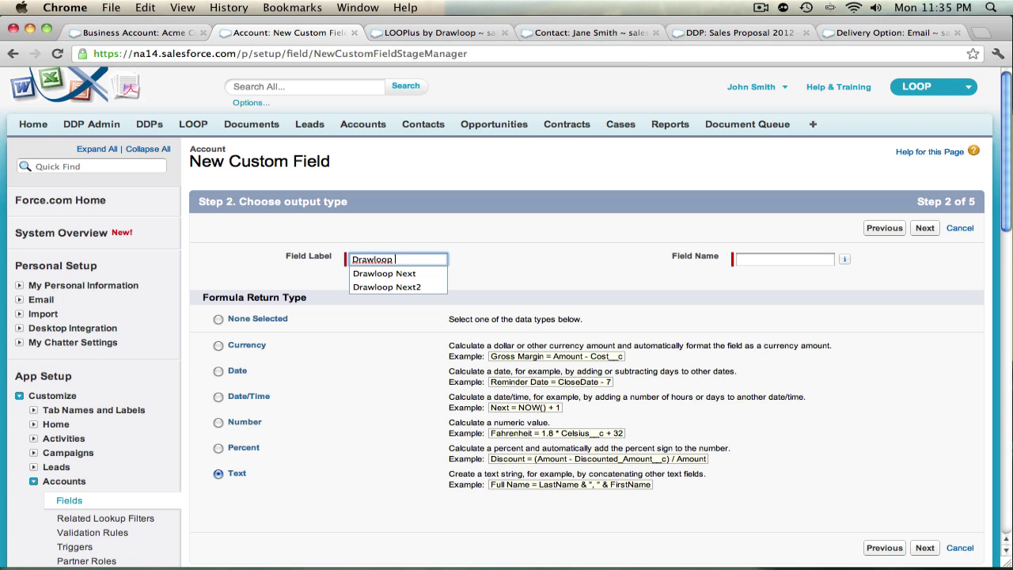
text(Next)
key(Tab)
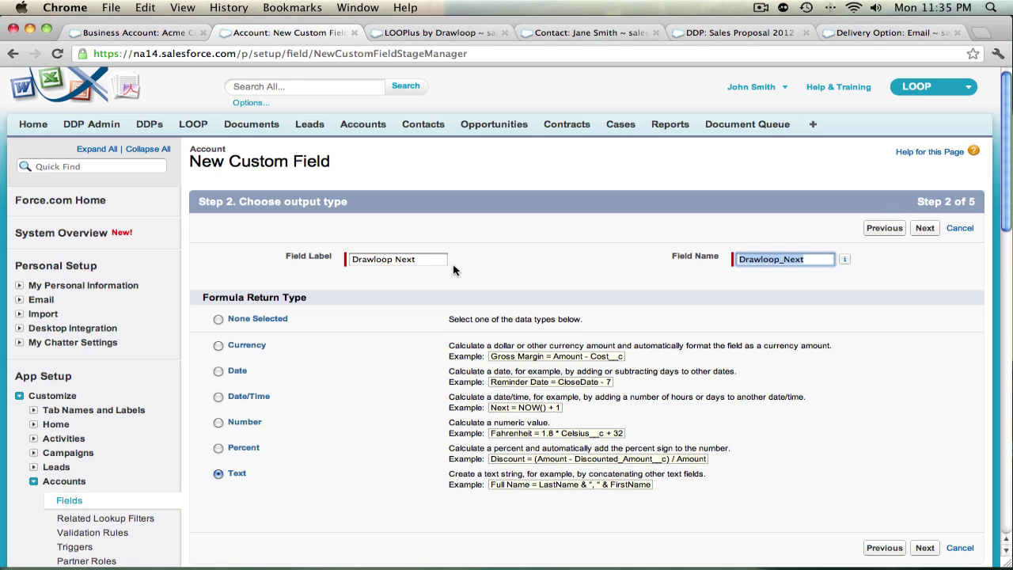
click(419, 258)
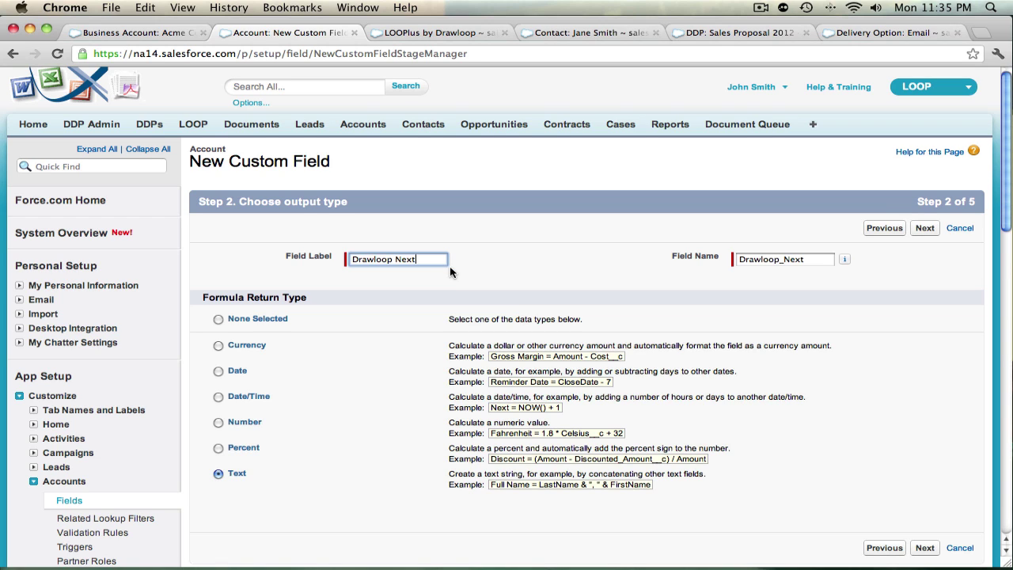
click(925, 230)
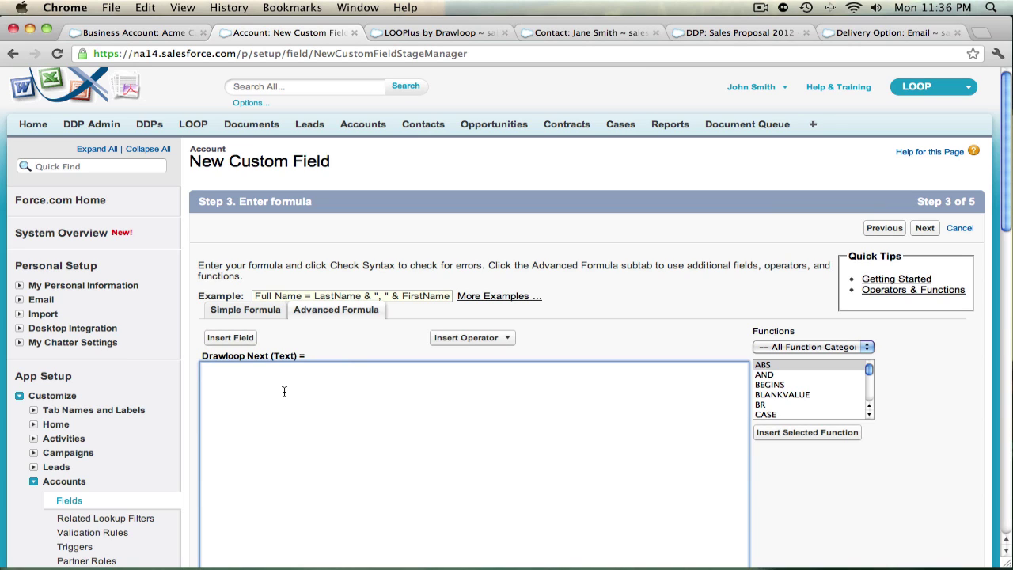
Step: Begin the formula with "SFaccount:"& and insert the Account ID field after it
text(")
text(SFaccount:"&)
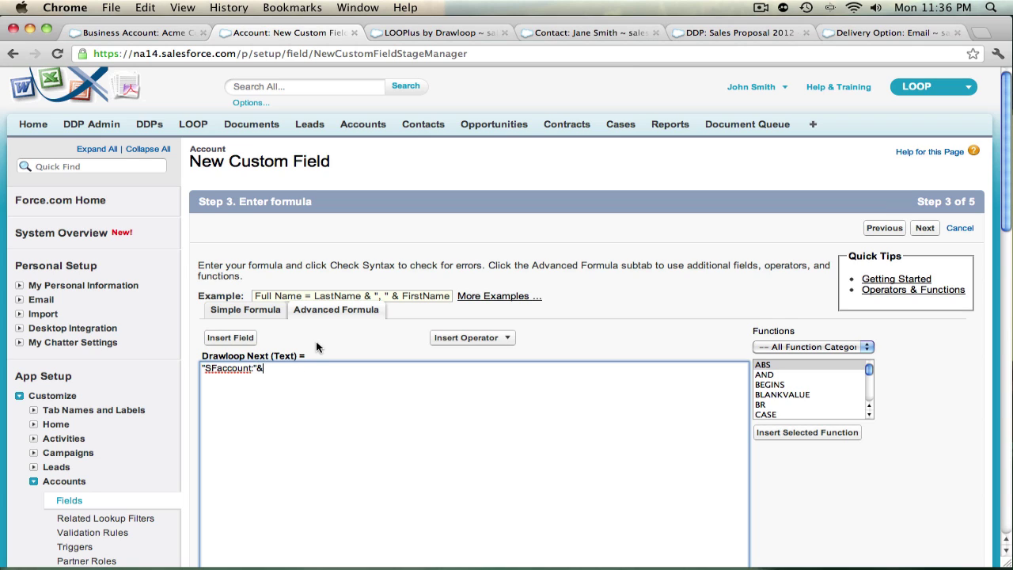
click(226, 338)
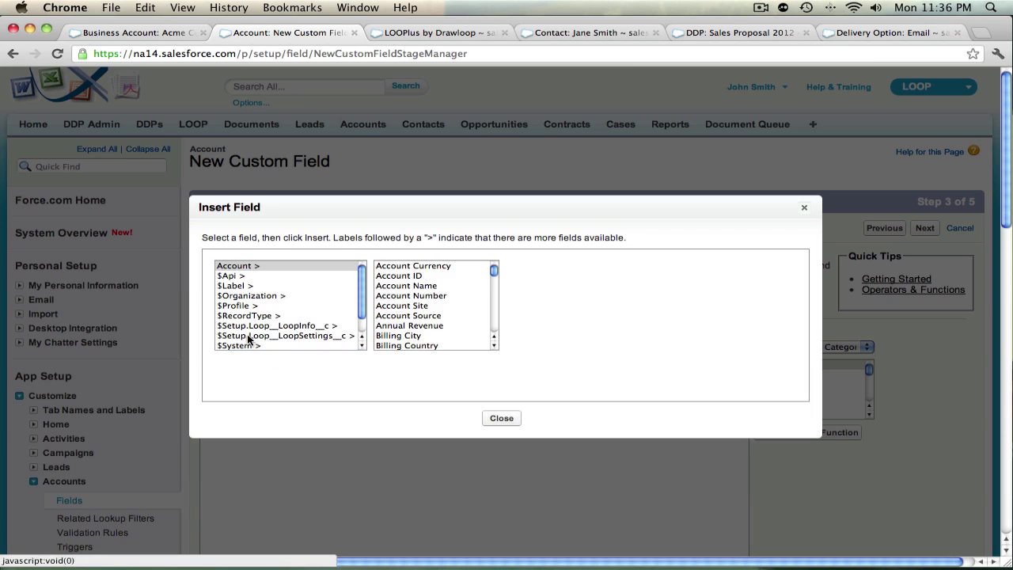
click(407, 276)
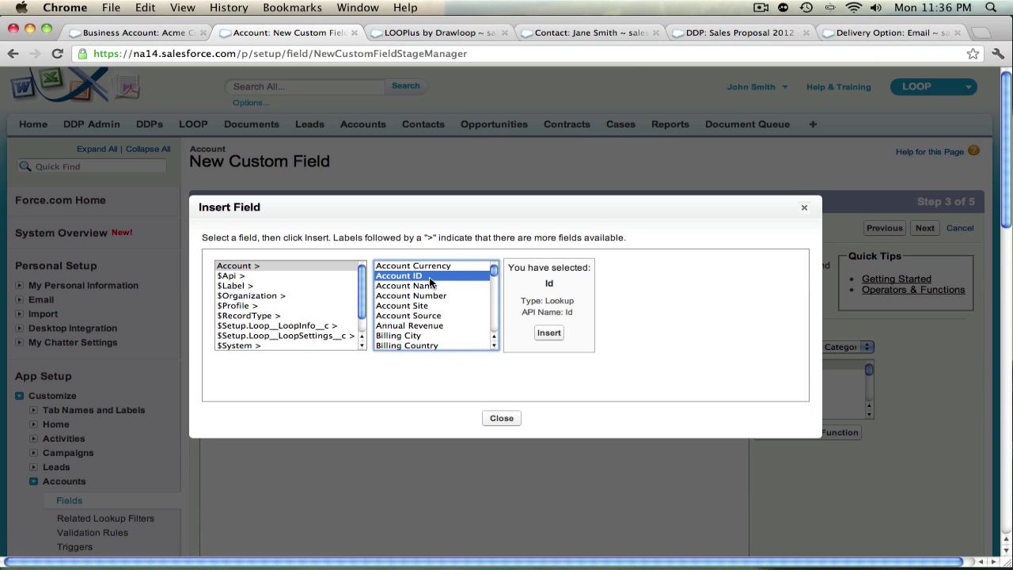
click(545, 333)
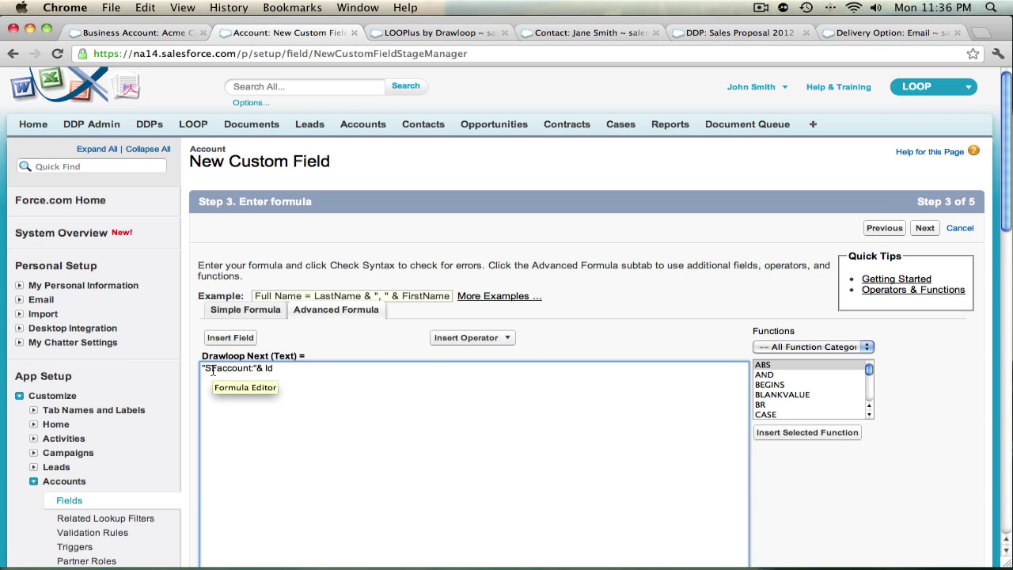
drag(216, 368, 249, 372)
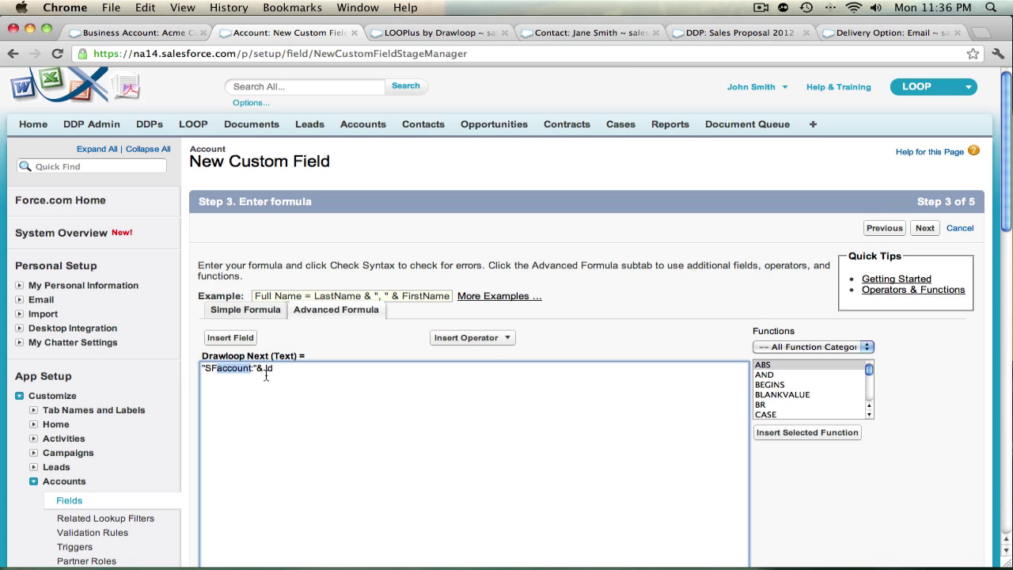
Step: Append &";SFcontact:" after Id in the Drawloop Next formula
click(292, 372)
text(&";)
text(SFcontac)
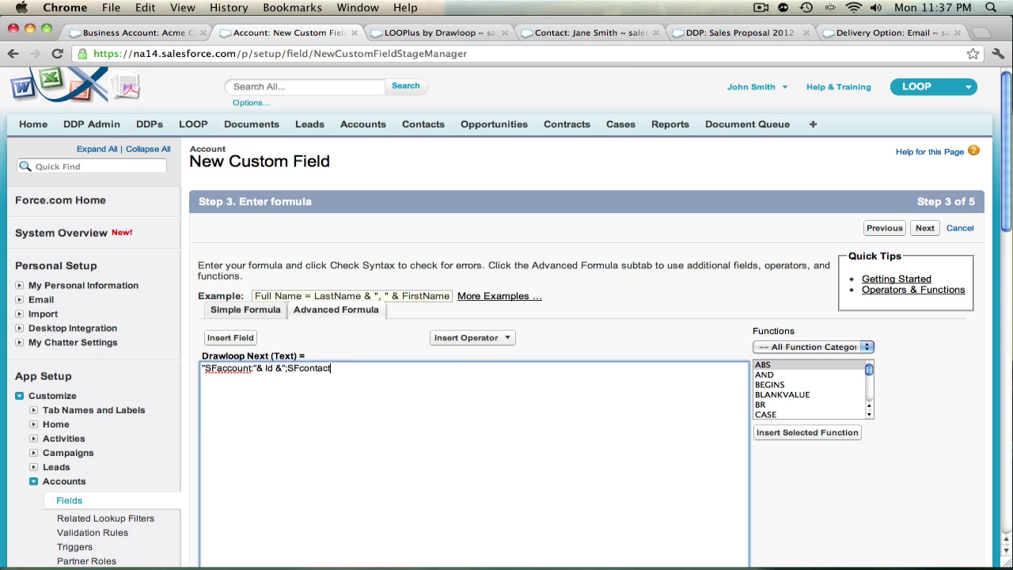
text(t)
text(:")
Step: Check the OB Message Contact lookup field on the Acme Co. account record, and return to the formula editor
click(119, 33)
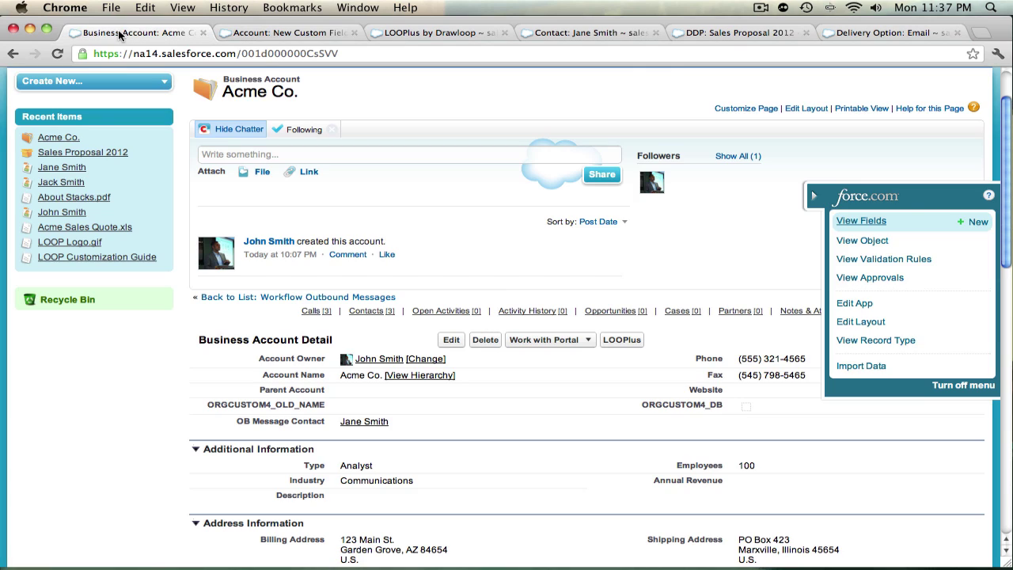
drag(237, 424, 338, 426)
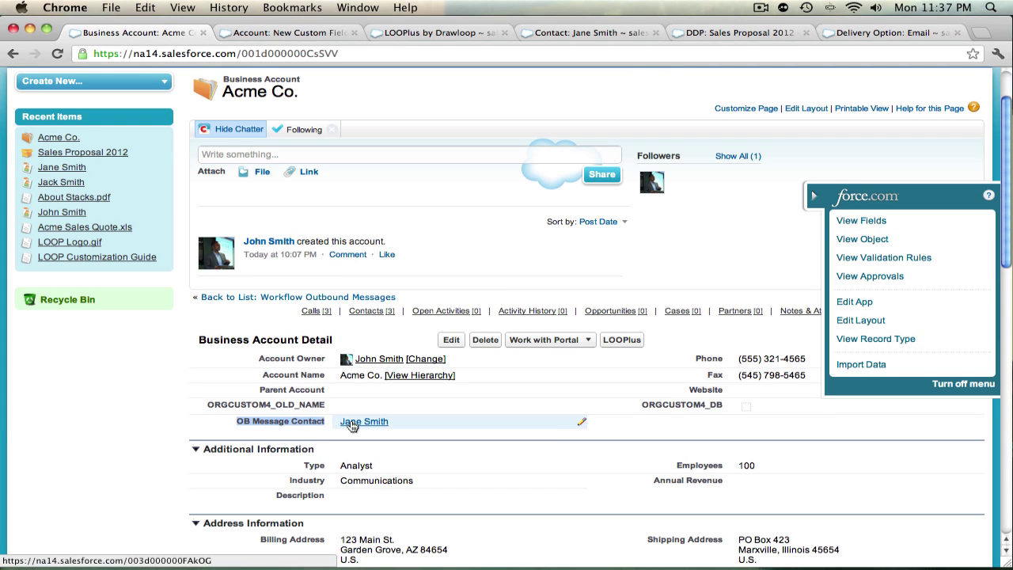
mouse_move(352, 425)
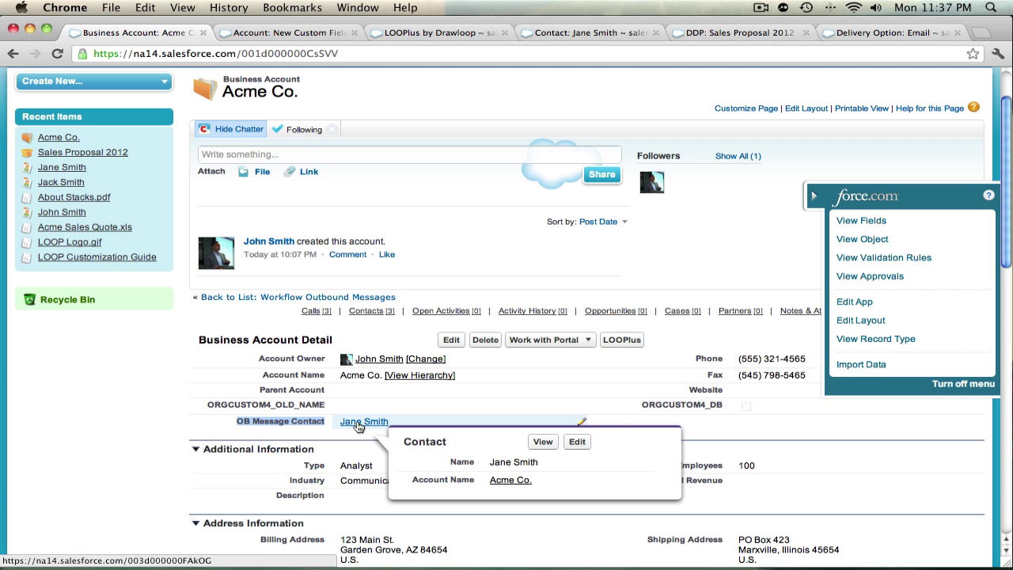
click(289, 33)
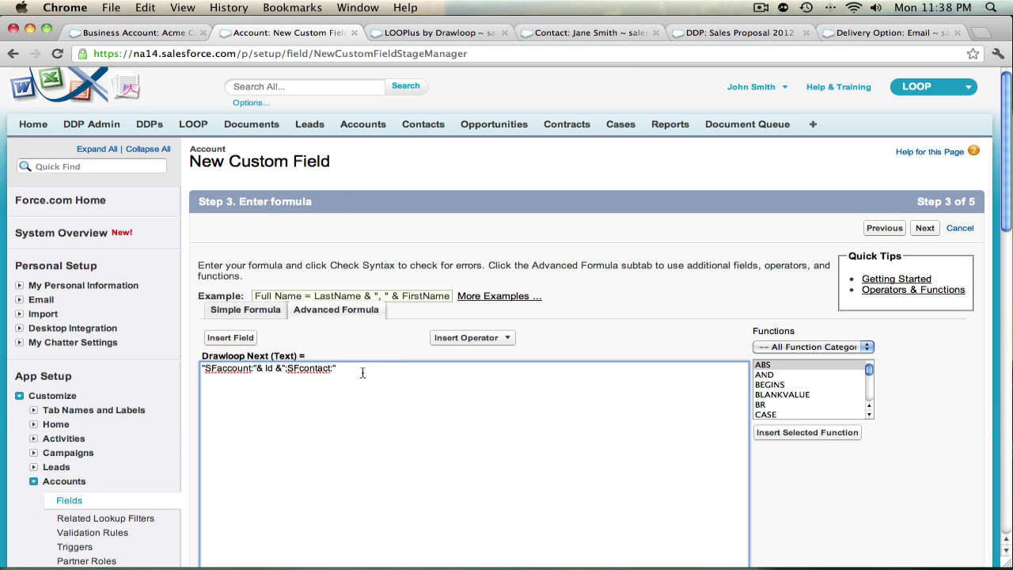
Step: Insert the Contact ID field of the related OB Message Contact at the end of the formula
click(231, 338)
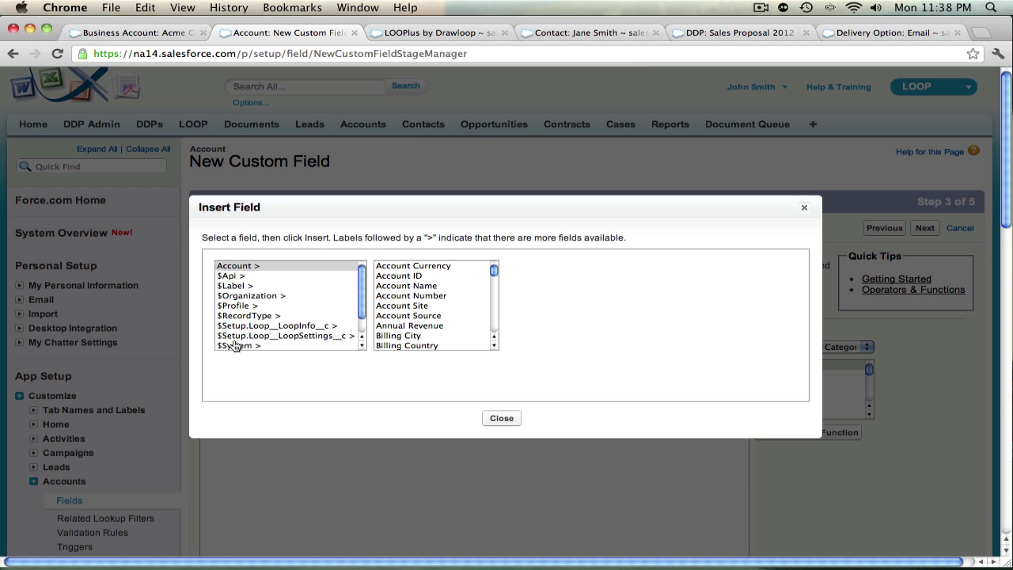
drag(494, 266, 496, 302)
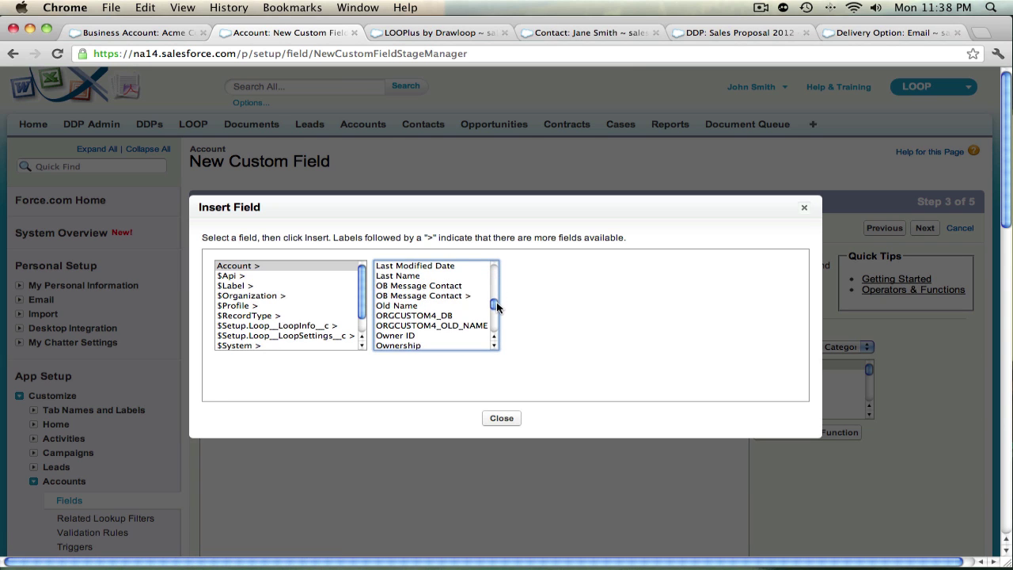
click(424, 295)
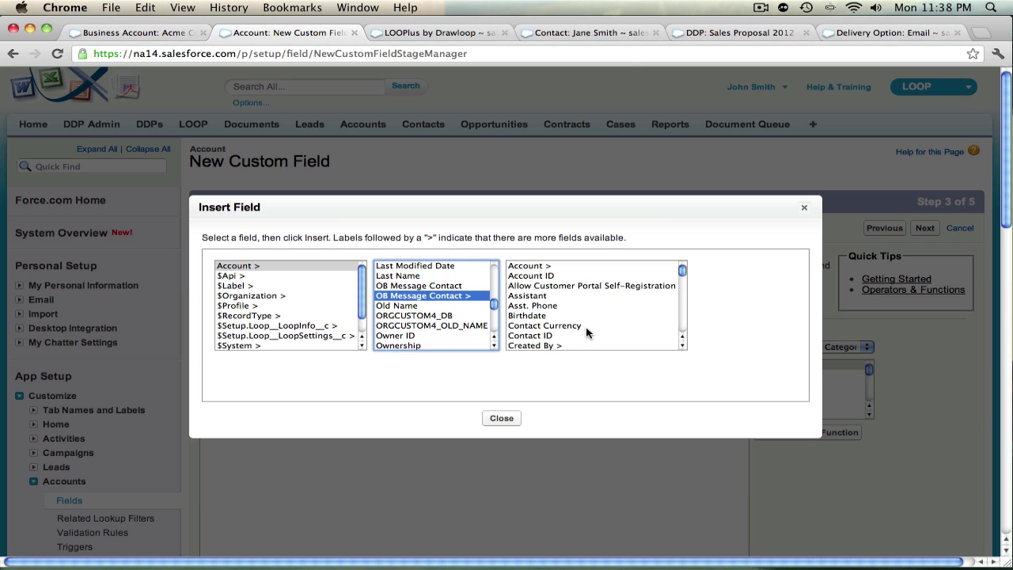
click(564, 335)
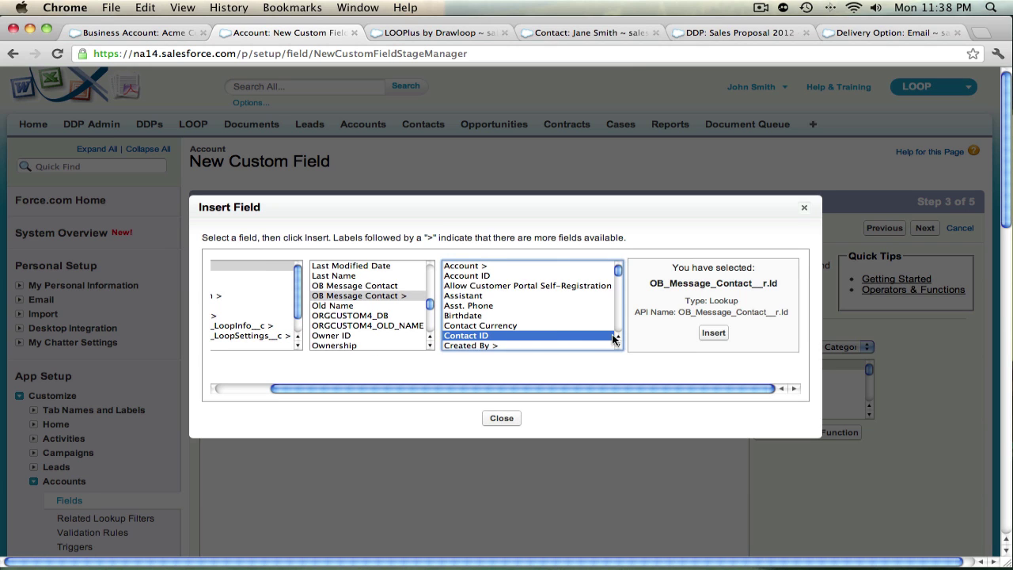
click(713, 332)
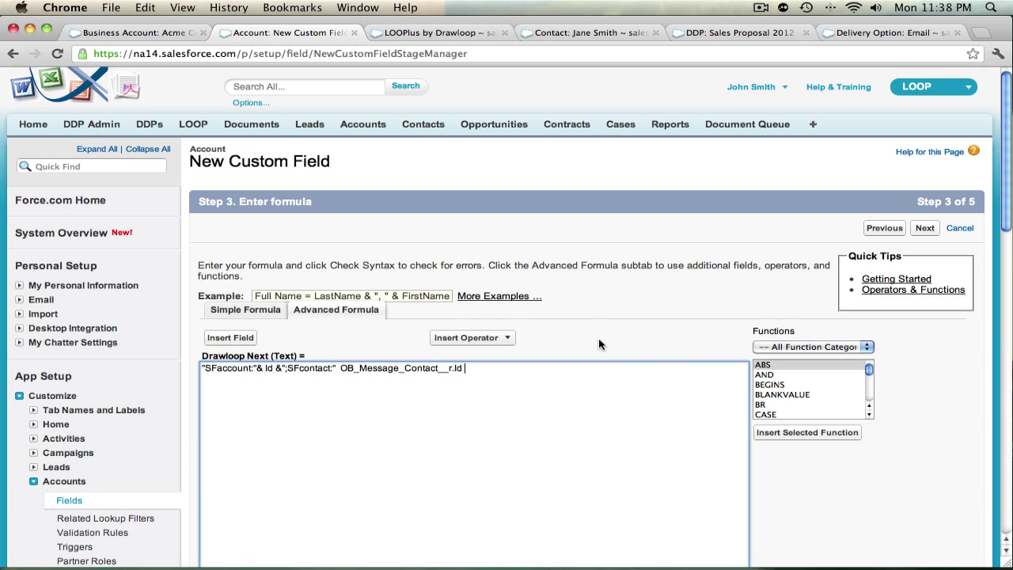
Step: Insert & before OB_Message_Contact__r.Id in the Drawloop Next formula, and append &"; after it
click(338, 369)
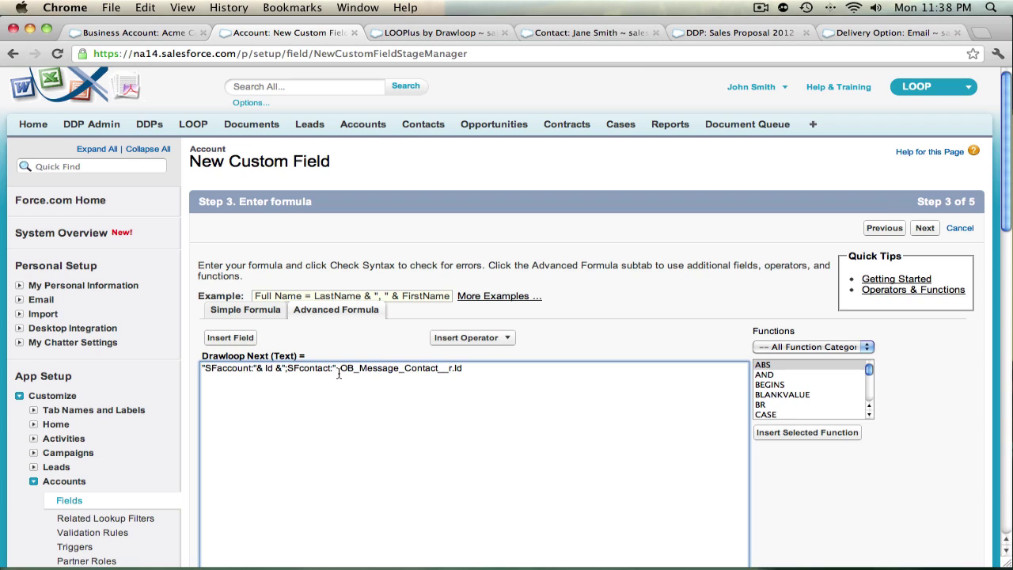
text(&)
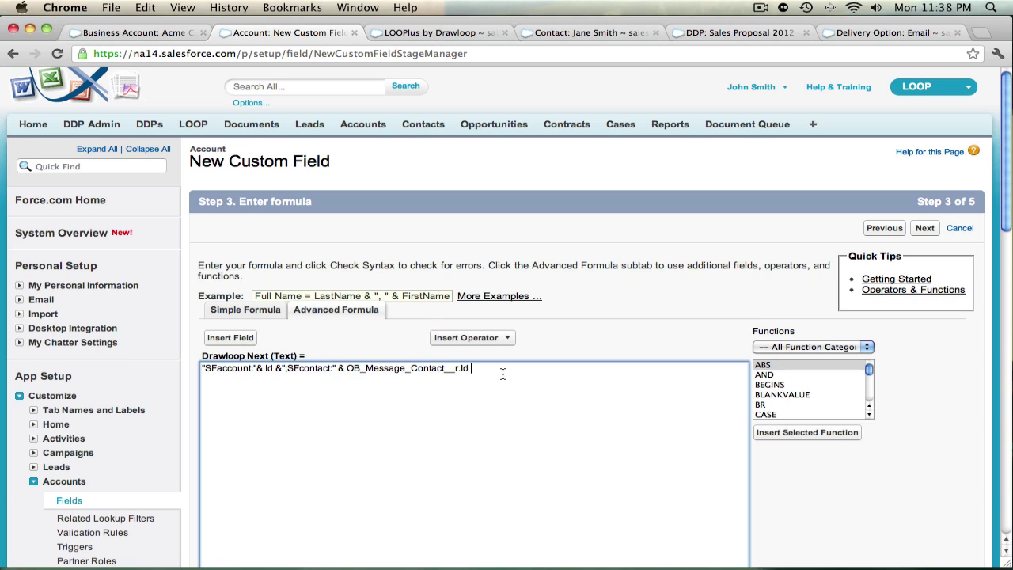
text( &)
text(:)
key(Left)
key(Left)
key(Left)
key(Left)
key(Left)
key(Left)
key(Left)
key(Left)
key(Right)
key(Right)
key(Right)
key(Right)
key(Right)
key(Right)
key(Right)
key(Right)
Step: Examine the record ID in the OB Message Contact's page URL, and return to the formula editor
click(578, 35)
click(367, 54)
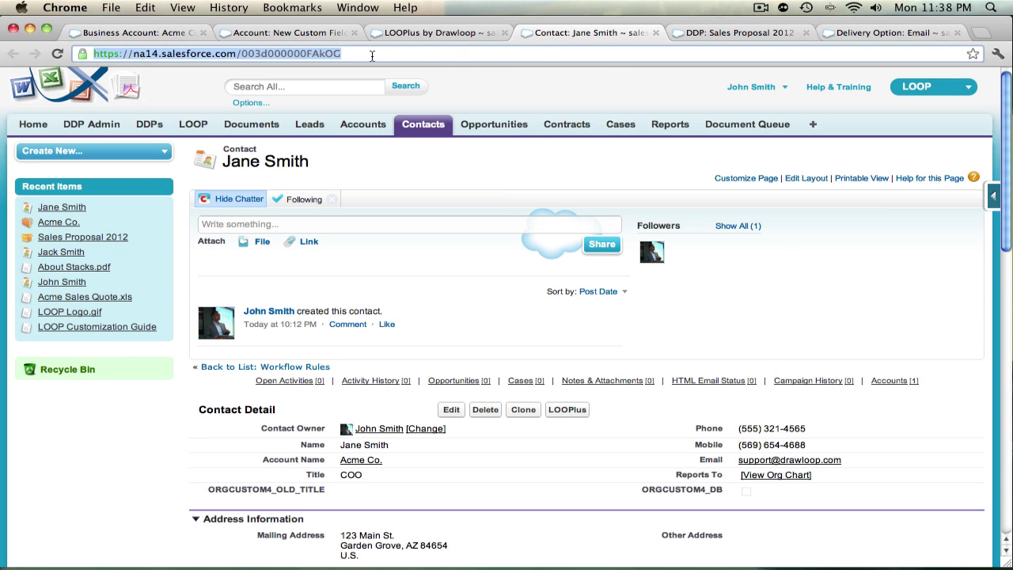
click(330, 55)
drag(345, 55, 246, 49)
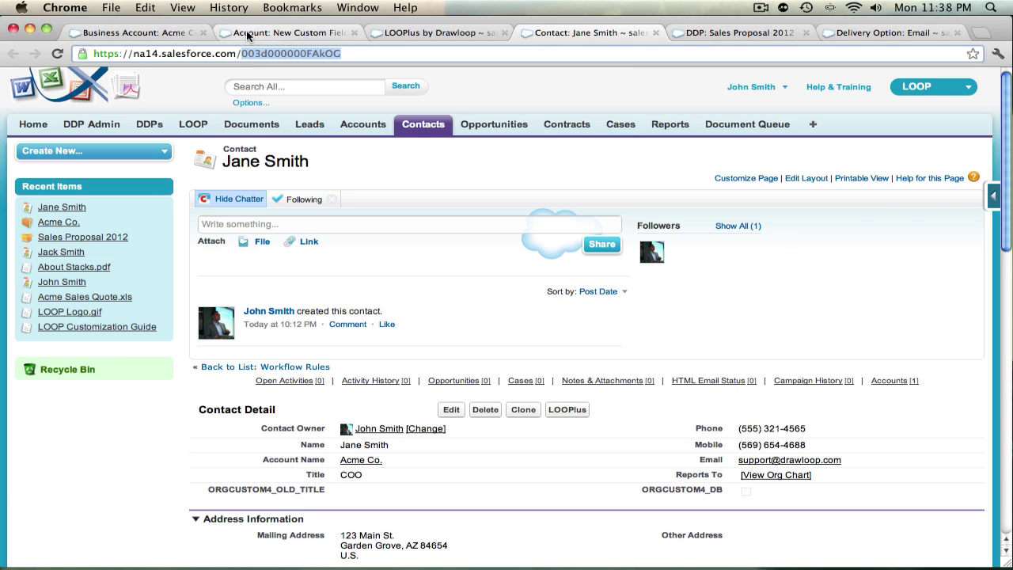
click(255, 33)
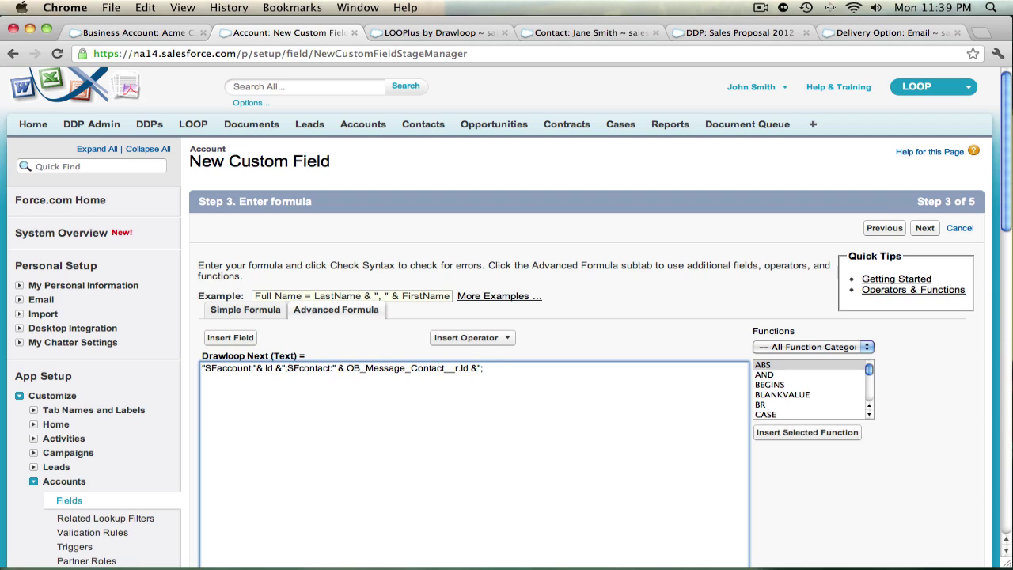
Step: Append DDPId: to the formula, followed by the Sales Proposal 2012 DDP record ID a0Cd0000005dYH4 copied from its page URL
text(DDPId:)
click(706, 35)
click(356, 54)
click(348, 54)
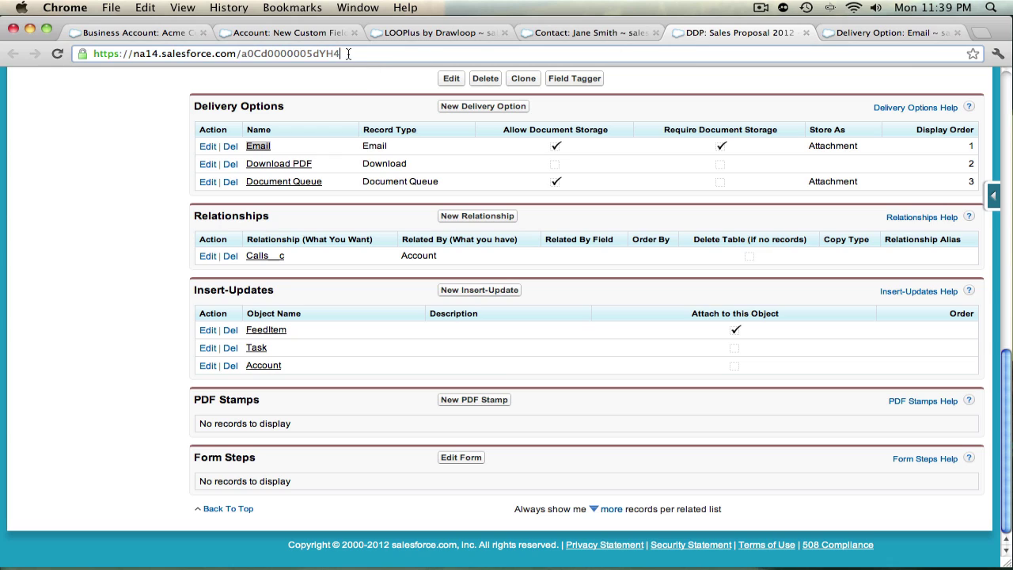
drag(349, 54, 242, 54)
key(super+c)
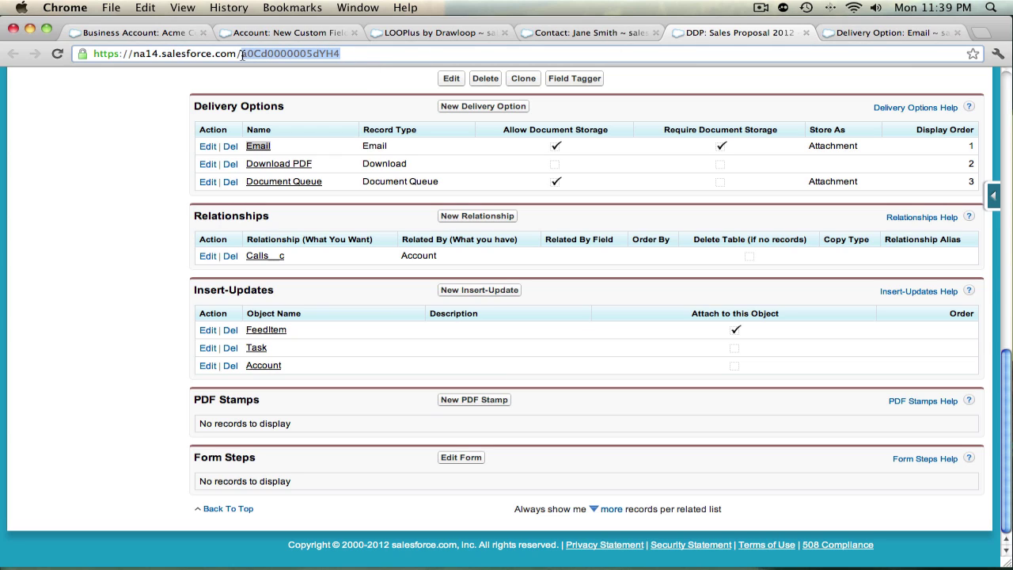
click(286, 34)
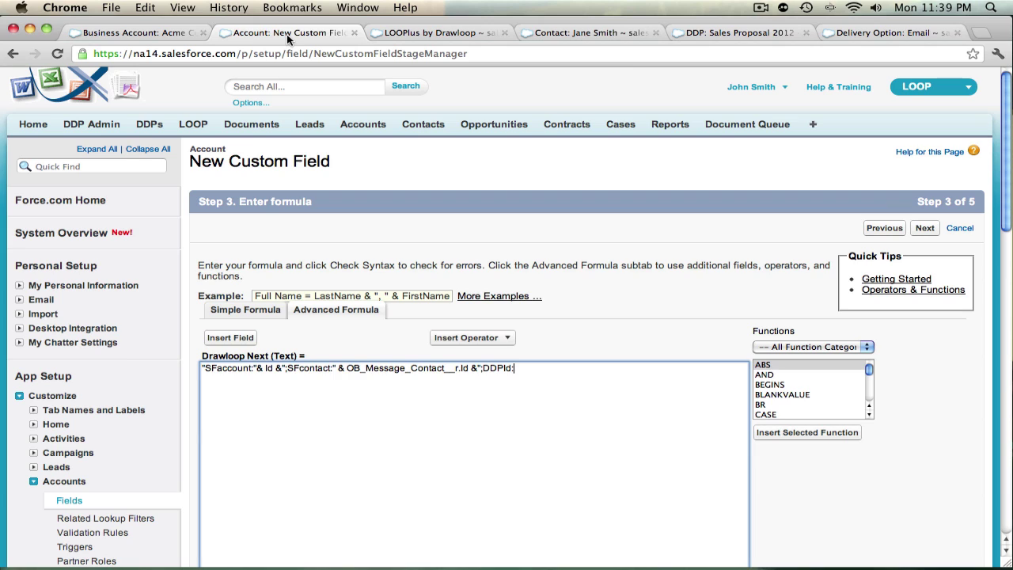
key(super+v)
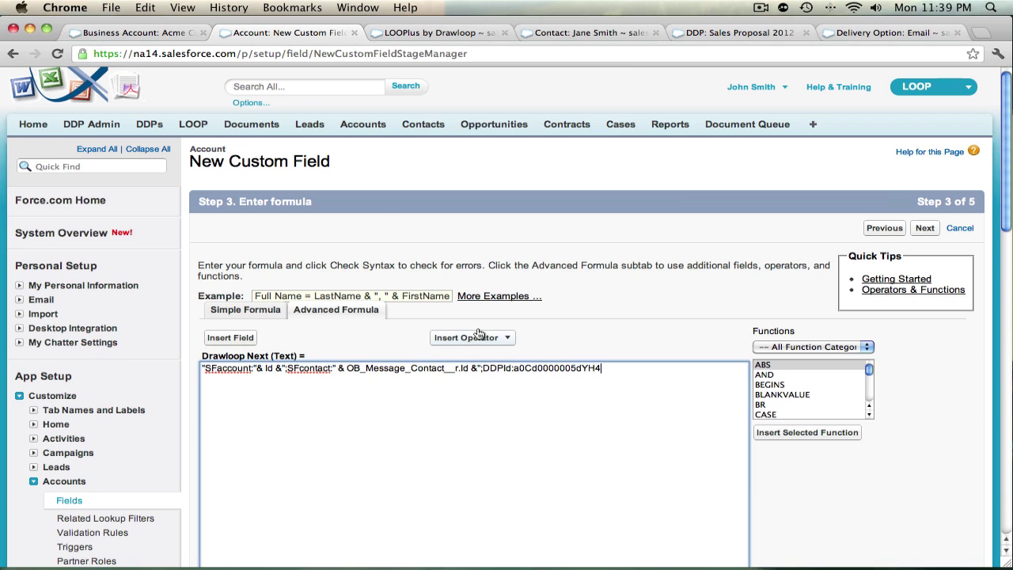
Step: Close the DDPId string and append &";Deploy: with the Email delivery option's record ID a0Bd0000003L4Ga copied from its URL, ending with a quote
text(")
text(&";Deploy:)
click(856, 37)
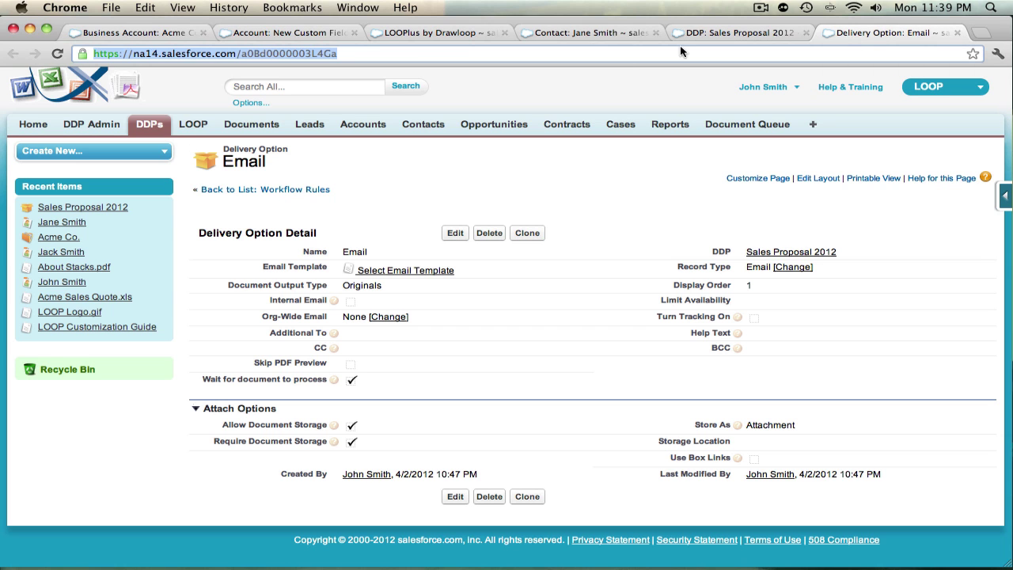
click(401, 53)
drag(401, 53, 242, 53)
key(super+c)
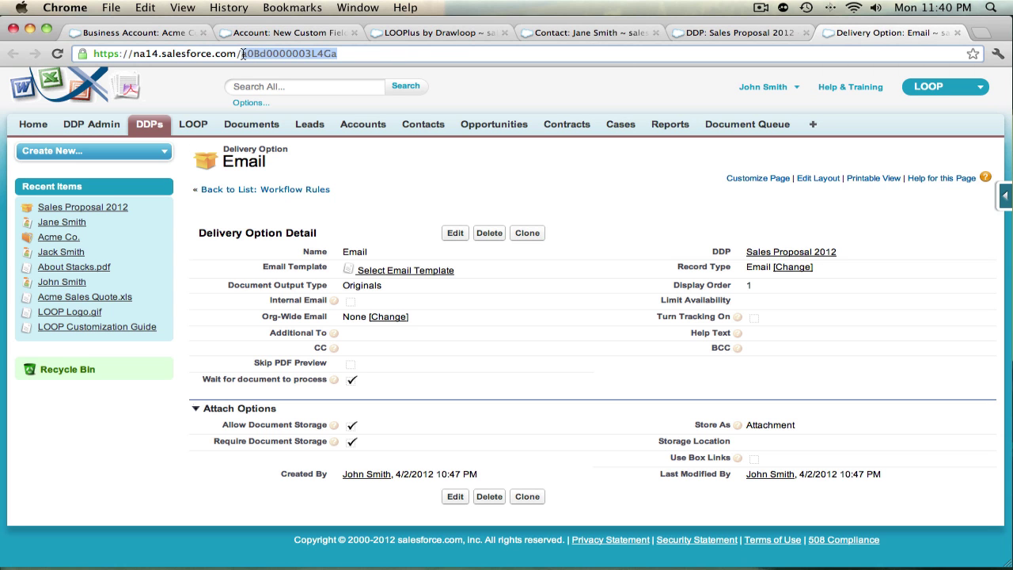
click(277, 33)
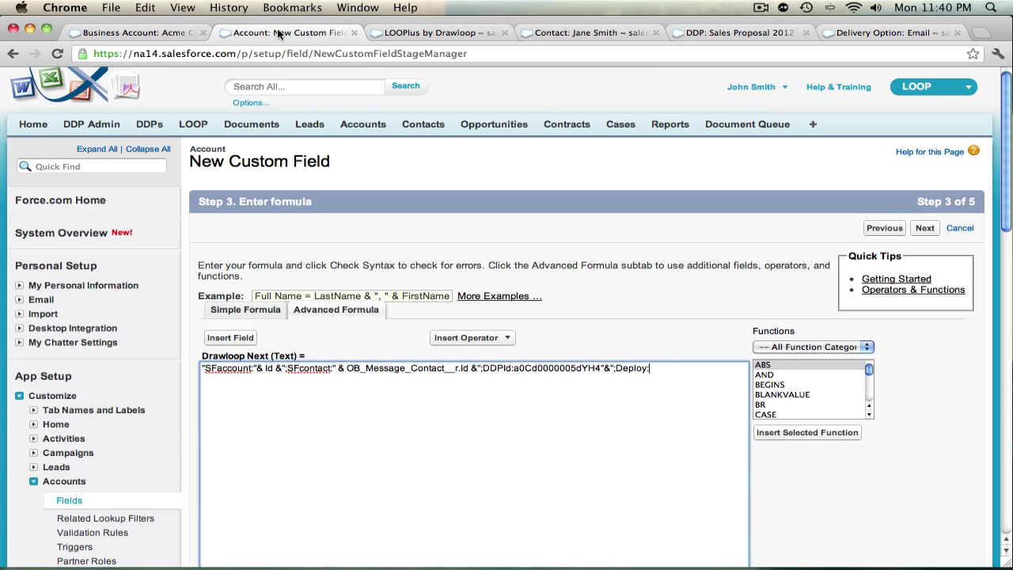
click(670, 363)
key(super+v)
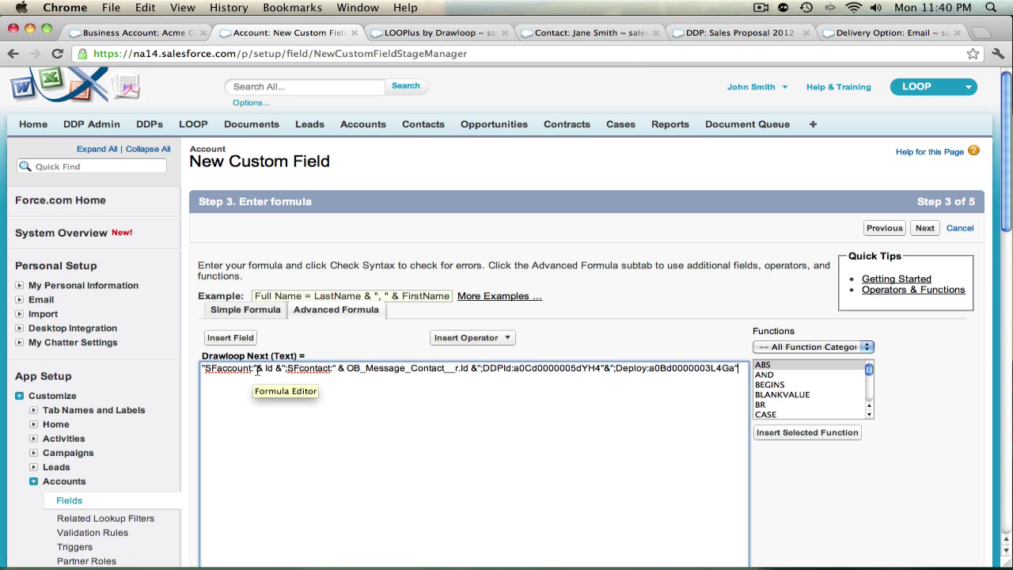
Step: Accept the default field-level security and page layouts, and save the Drawloop Next field
click(216, 370)
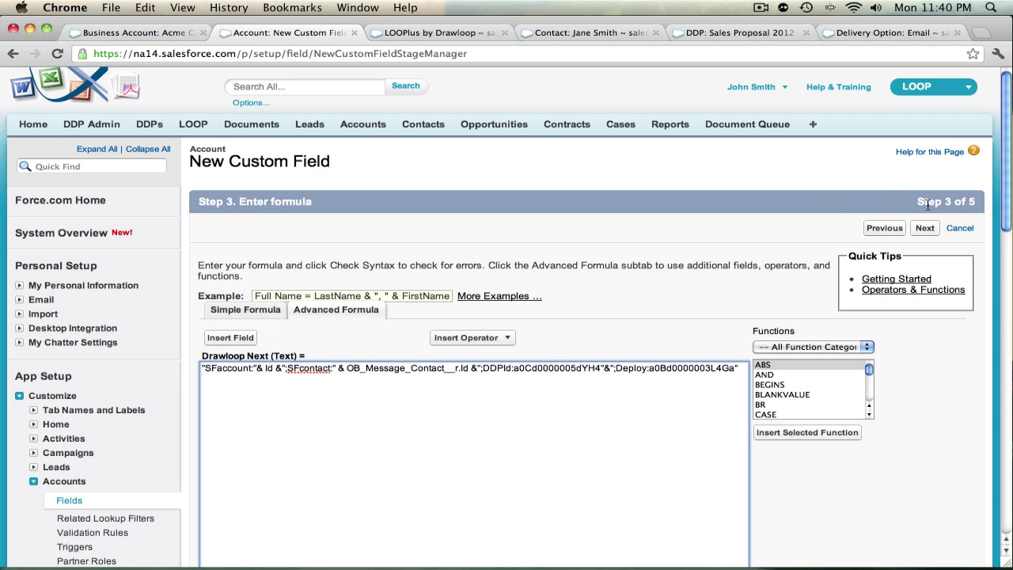
click(926, 228)
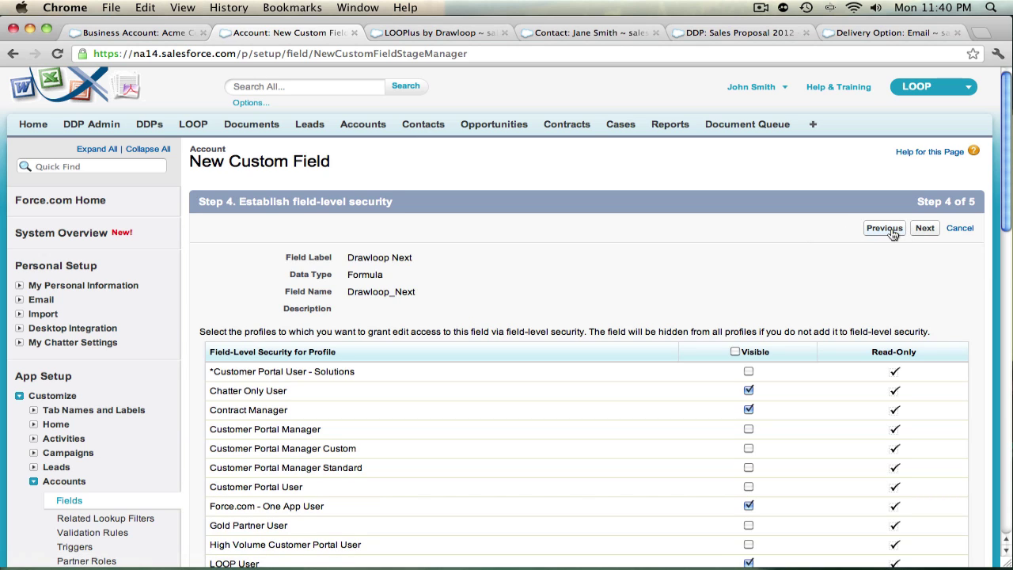
click(925, 228)
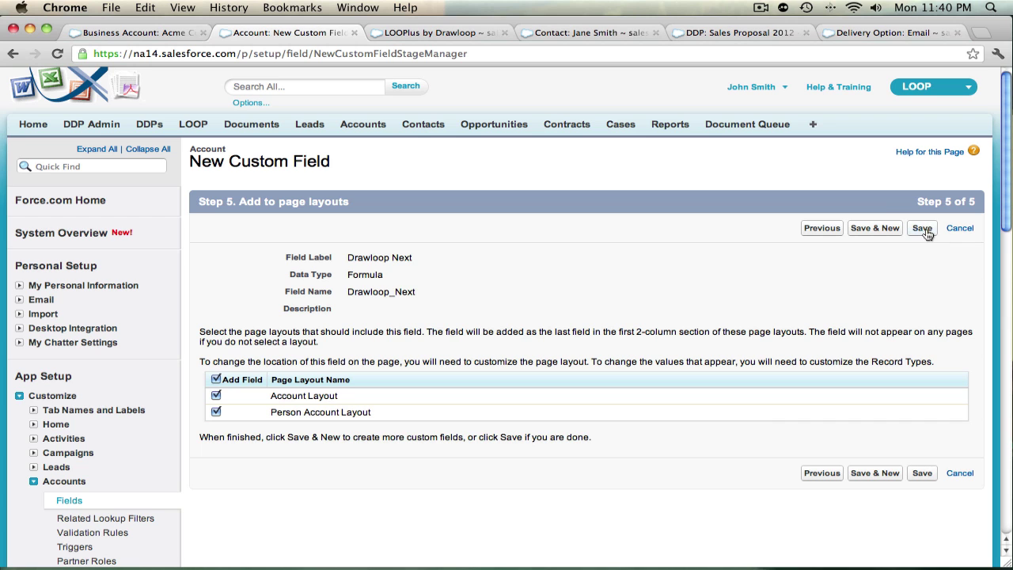
click(923, 229)
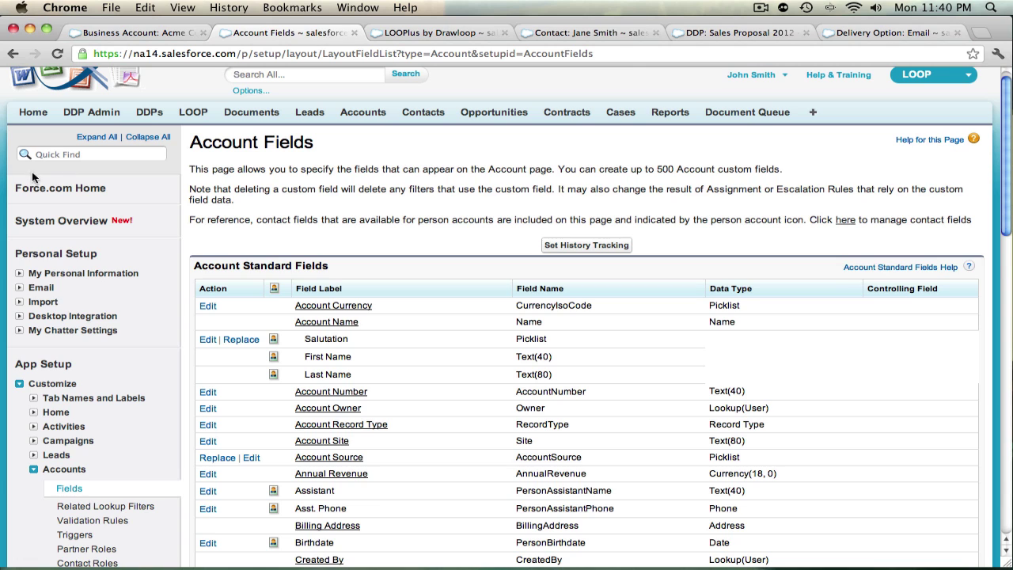
Step: Open the Acme Co. account record from the recent items and bring its Drawloop Next field into view
click(34, 115)
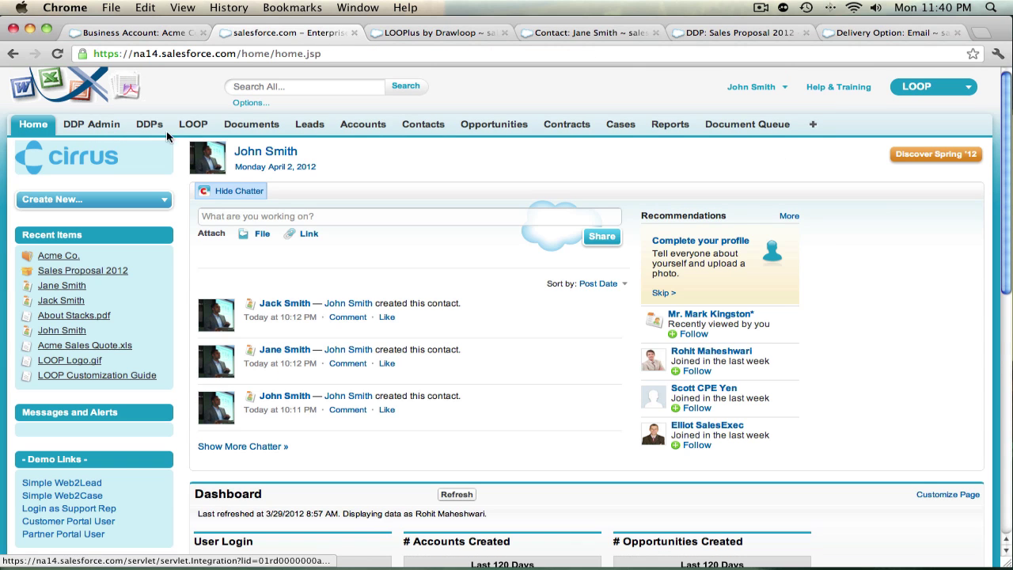
click(48, 260)
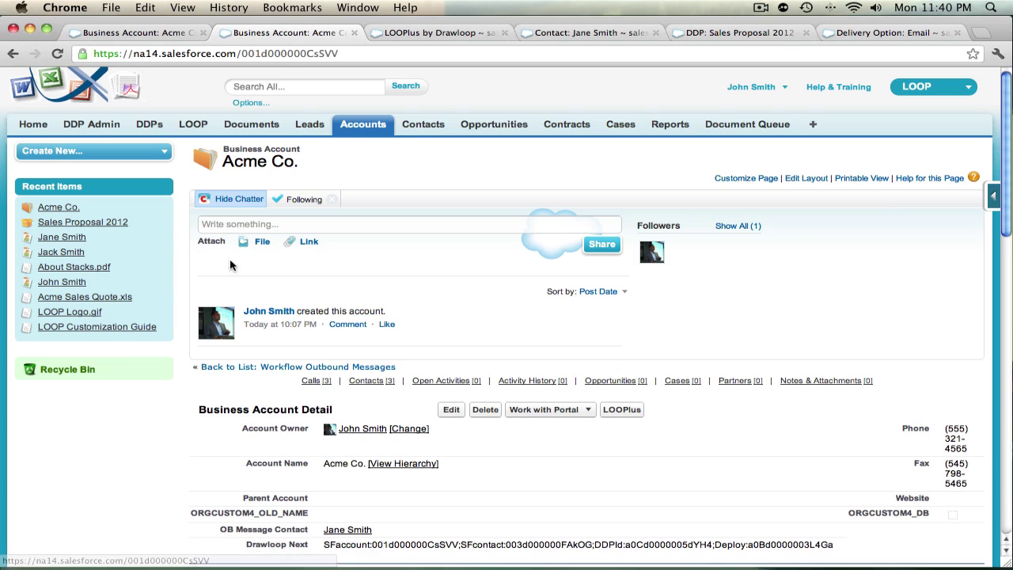
drag(229, 162, 319, 160)
scroll(319, 190, down, 2)
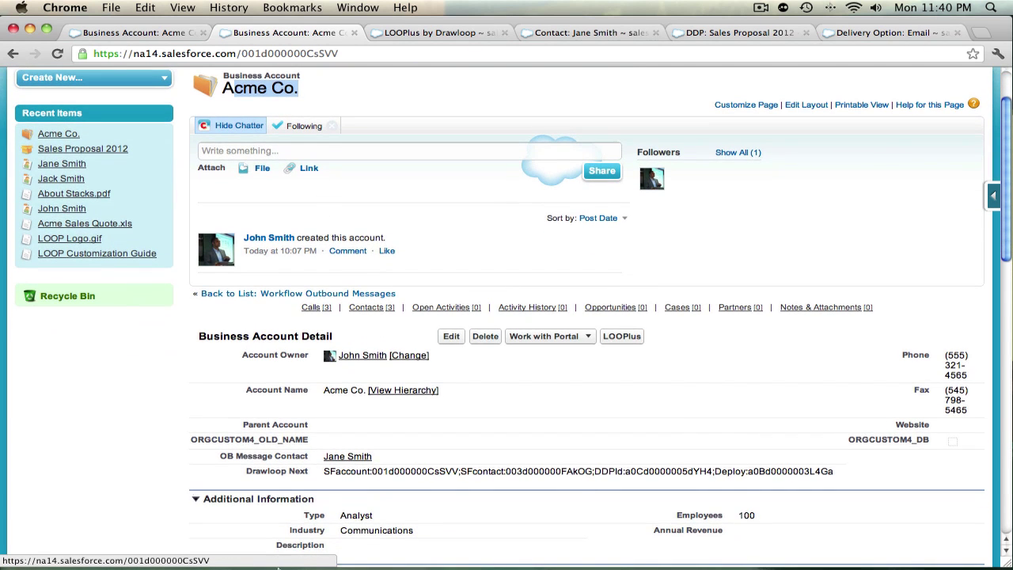
Step: Compare the SFaccount ID in the Drawloop Next field with the record ID in the account's page URL
drag(247, 471, 459, 473)
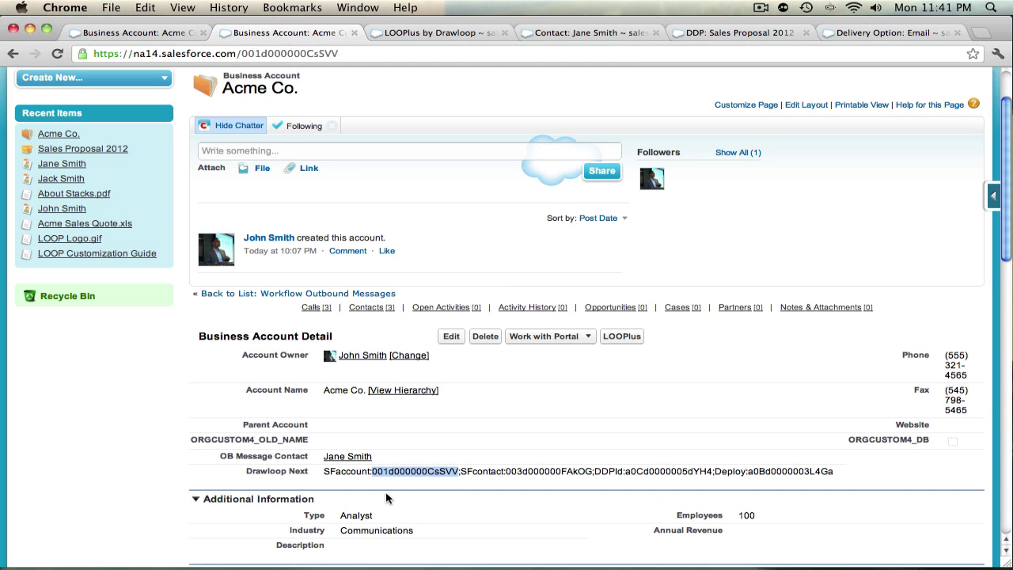
scroll(388, 496, up, 1)
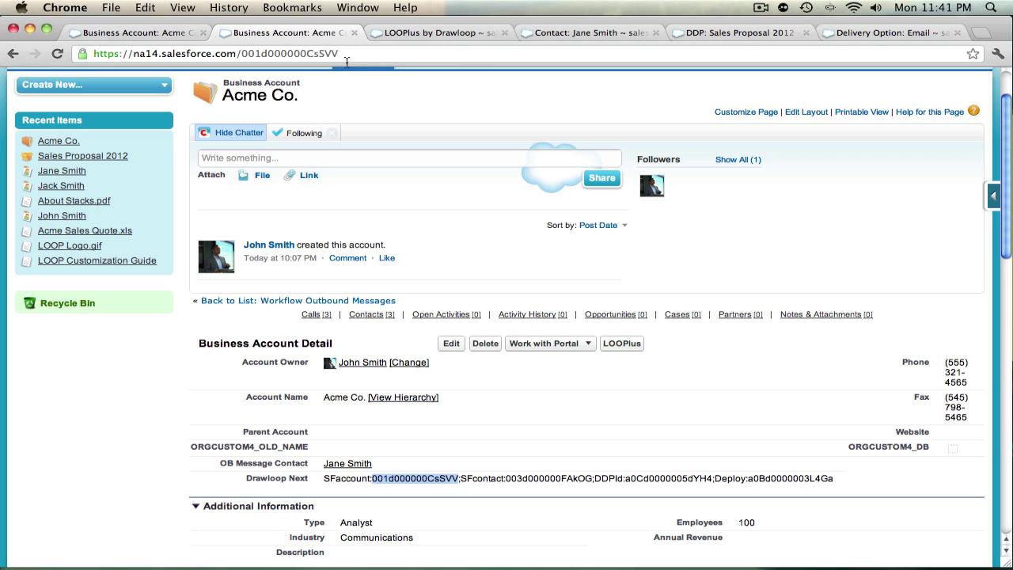
drag(342, 53, 246, 53)
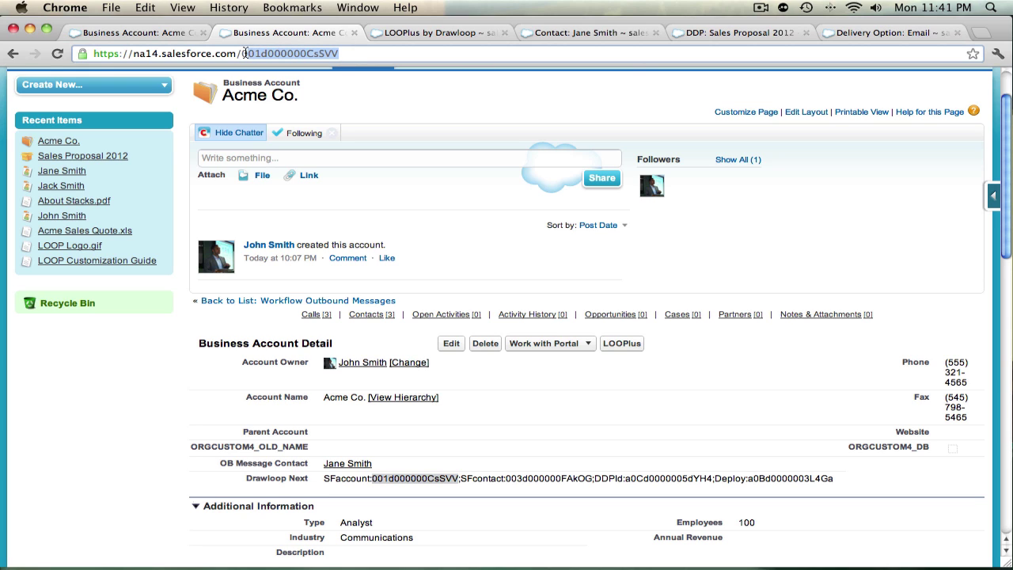
Step: Compare the SFcontact ID in the Drawloop Next field with the record ID in the contact's page URL, and return to the account
click(506, 484)
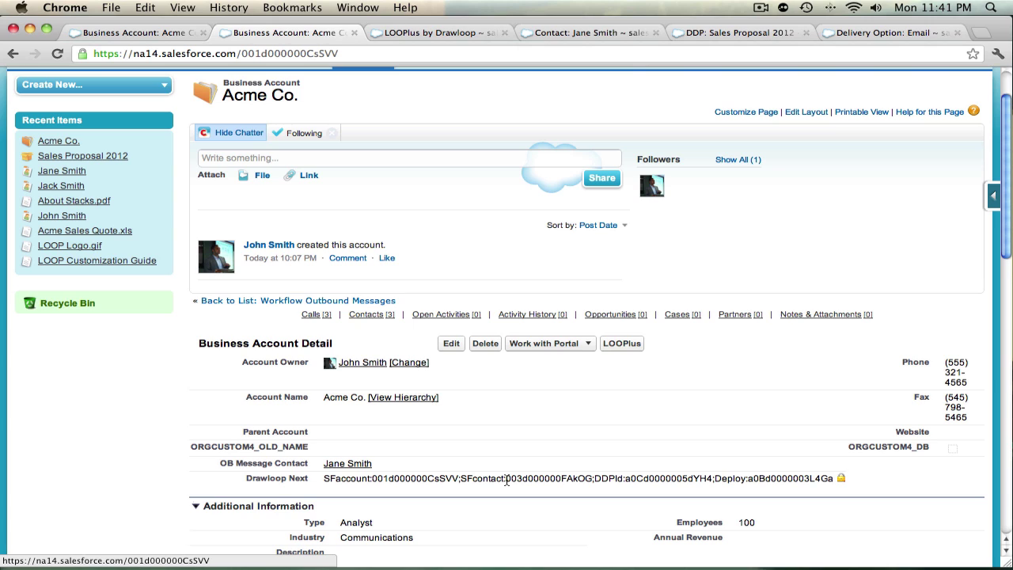
drag(509, 479, 592, 479)
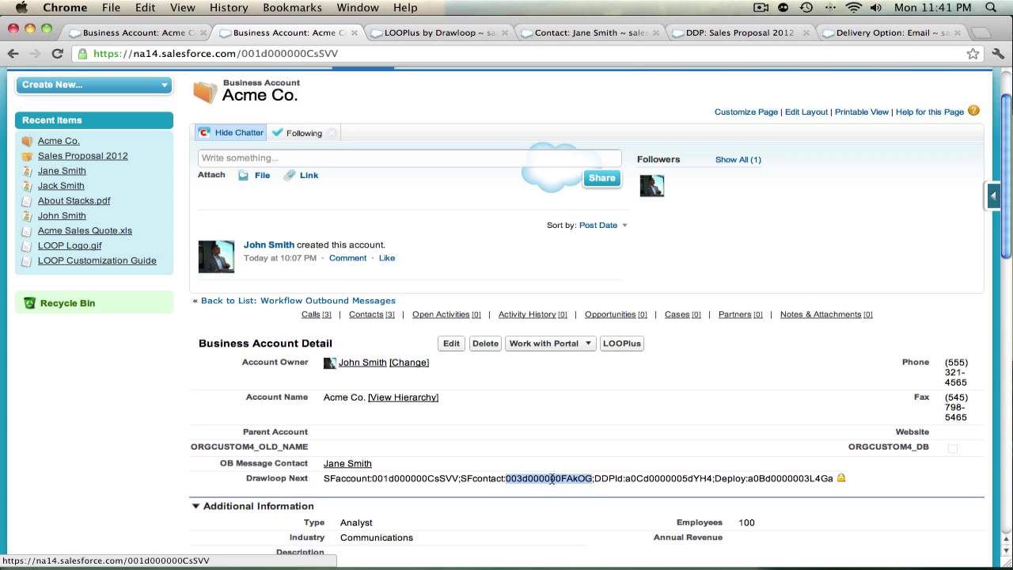
mouse_move(349, 463)
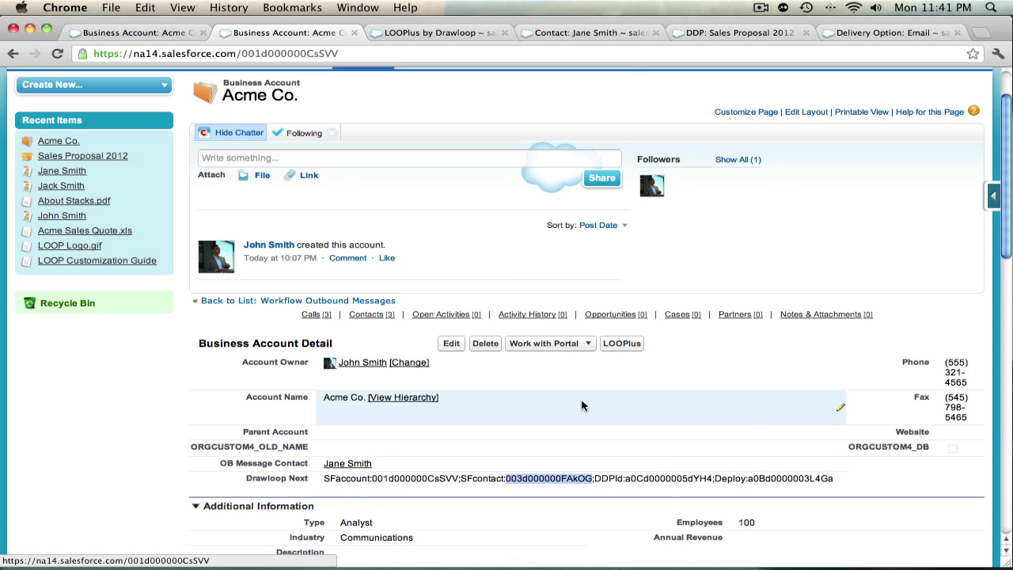
click(578, 31)
click(246, 53)
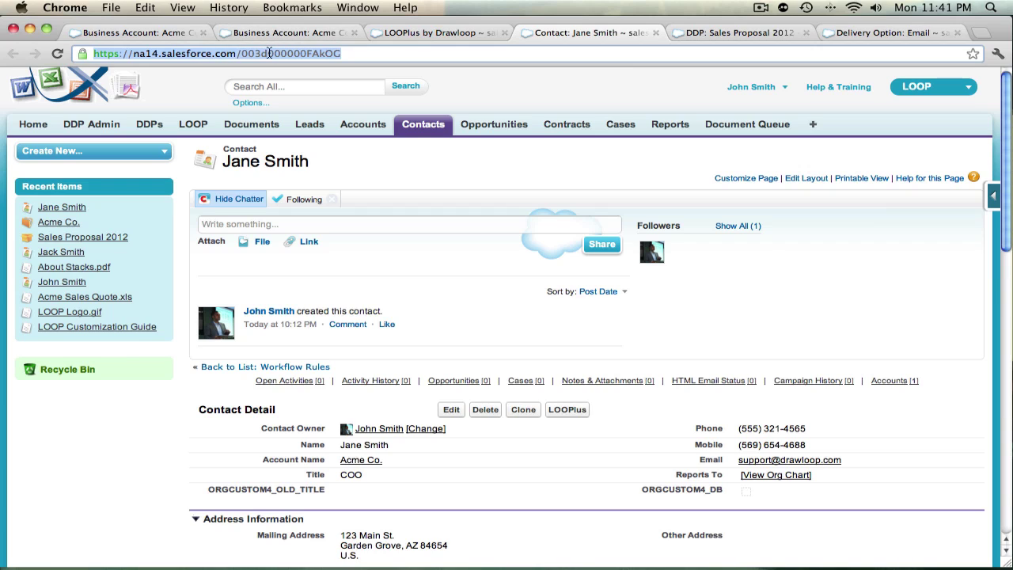
click(246, 53)
drag(243, 53, 342, 53)
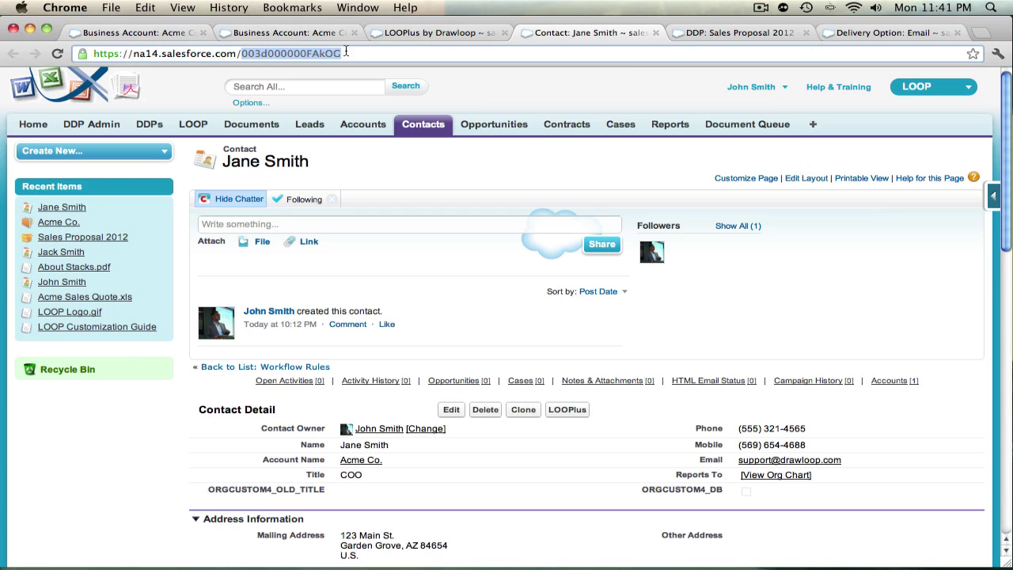
click(282, 36)
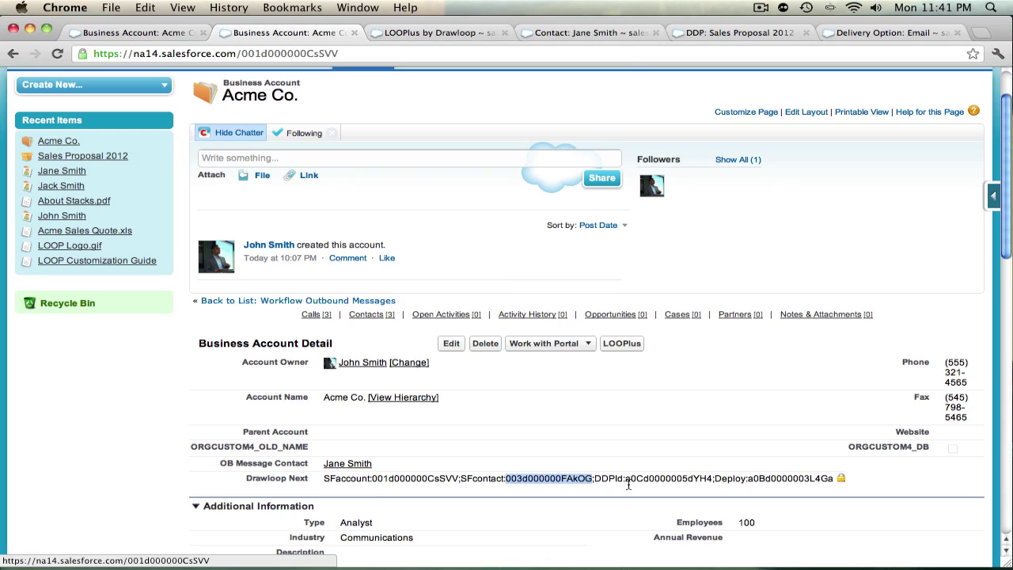
Step: Check the DDPId and Deploy IDs in the Drawloop Next field of the Acme Co. account
drag(630, 479, 708, 479)
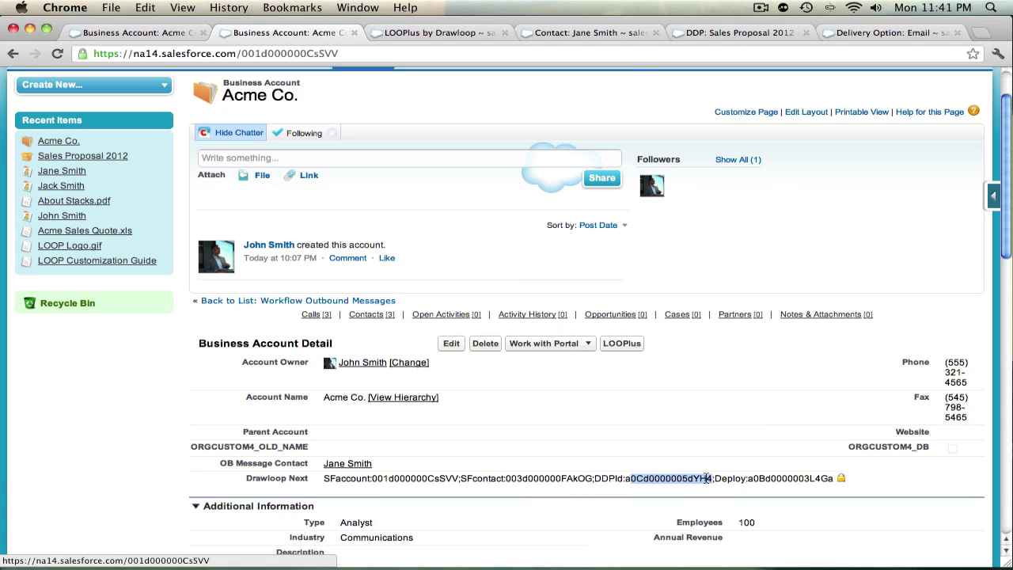
drag(626, 480, 701, 481)
drag(748, 479, 830, 480)
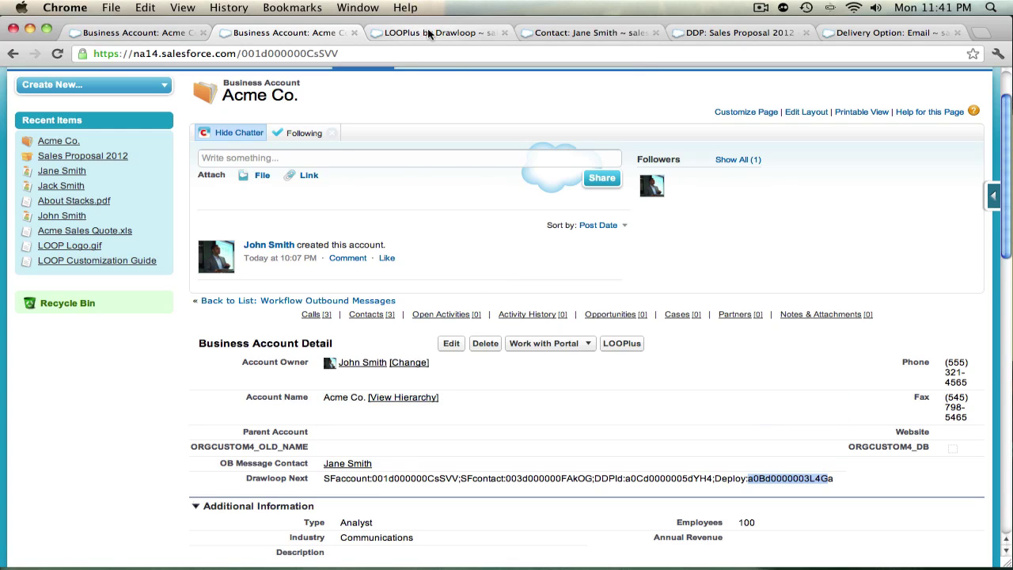
drag(249, 478, 314, 481)
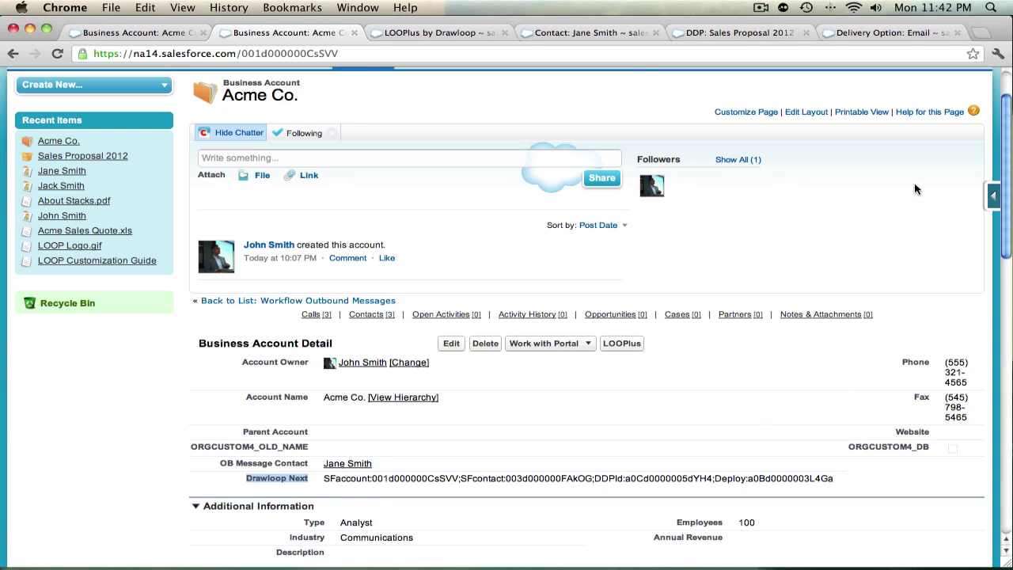
Step: Open the list of workflow outbound messages under Workflow & Approvals in the app setup
scroll(875, 210, up, 2)
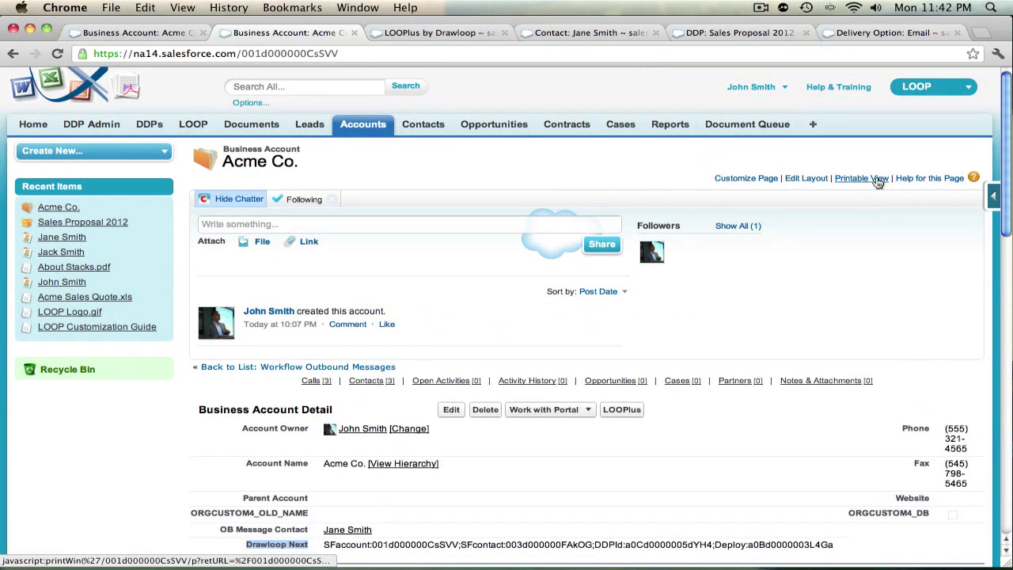
click(753, 87)
click(750, 134)
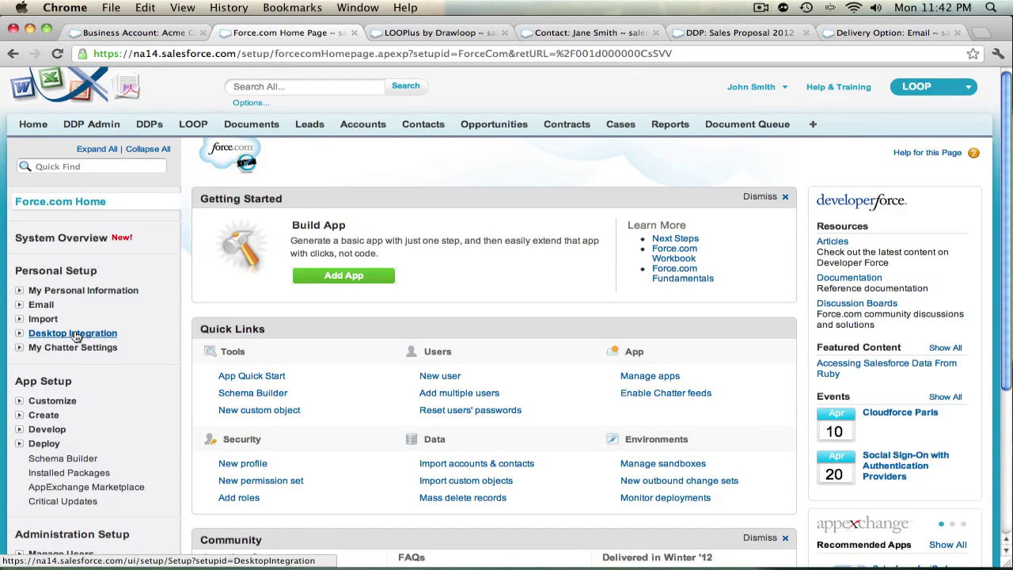
scroll(72, 336, down, 5)
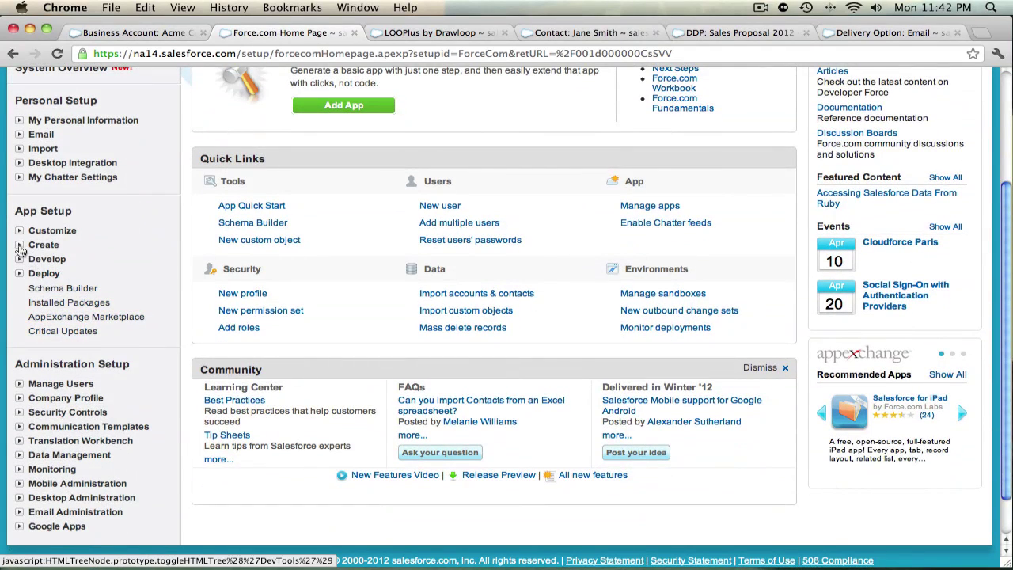
click(20, 245)
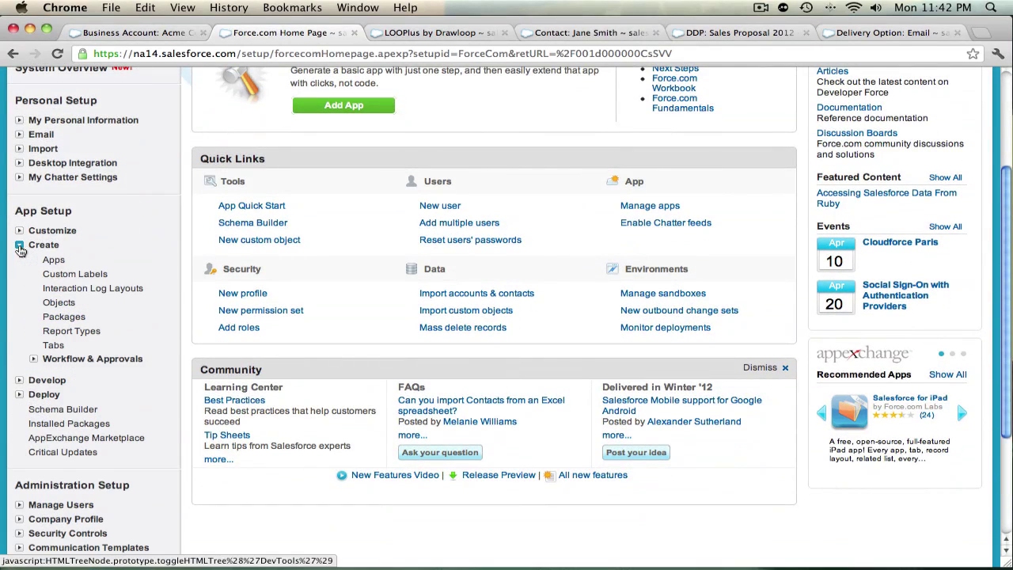
click(32, 360)
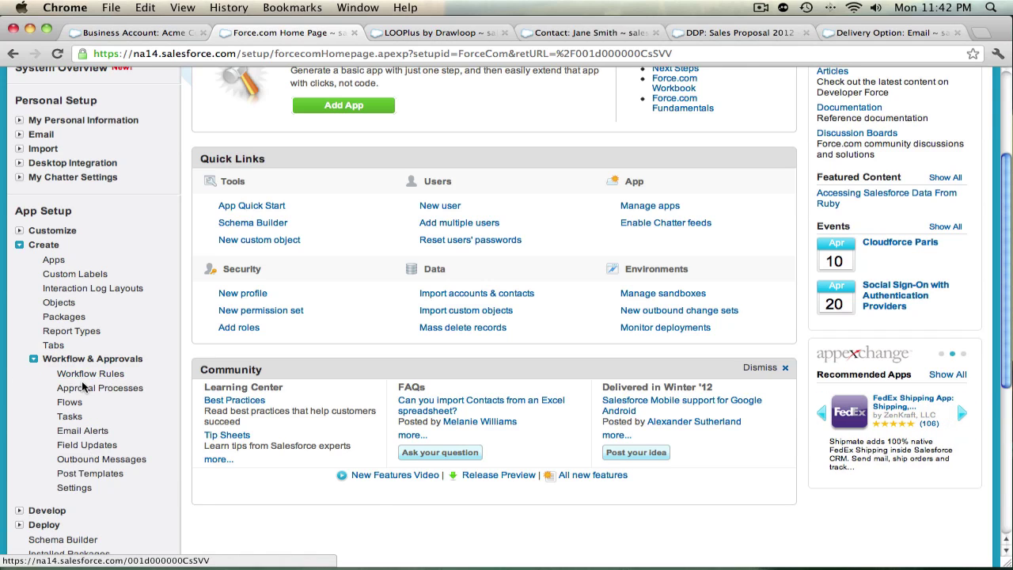
click(86, 459)
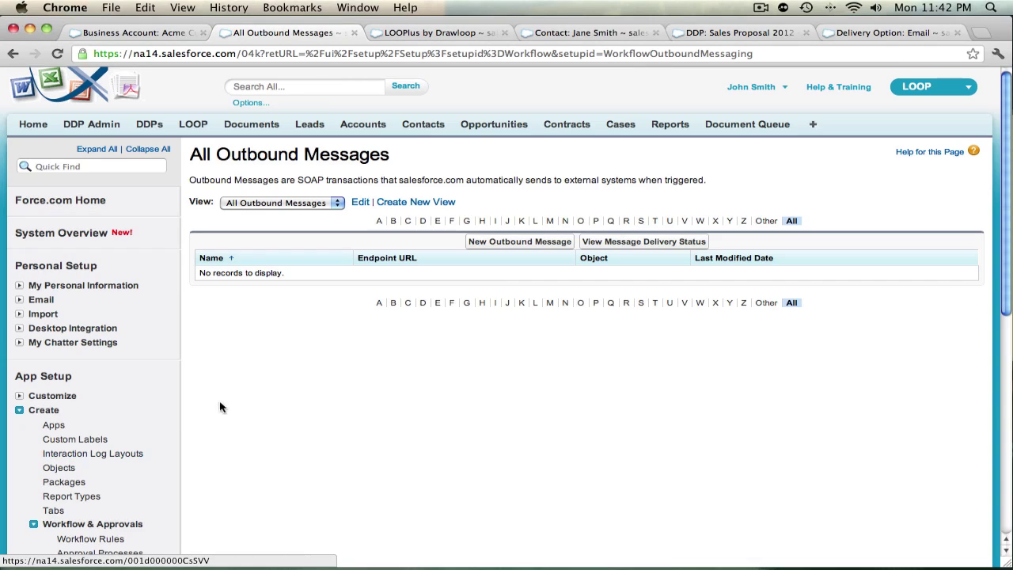
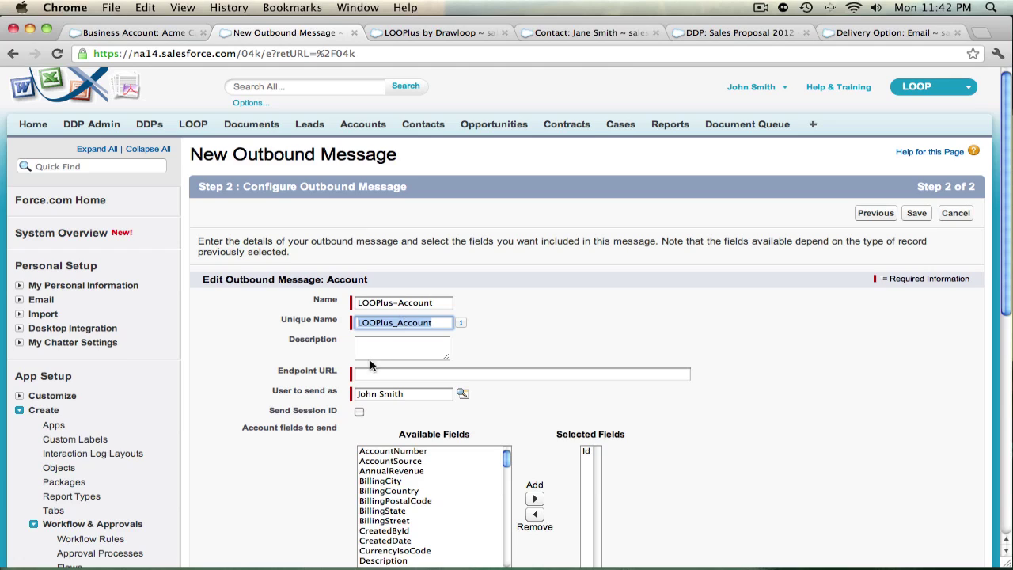
click(367, 375)
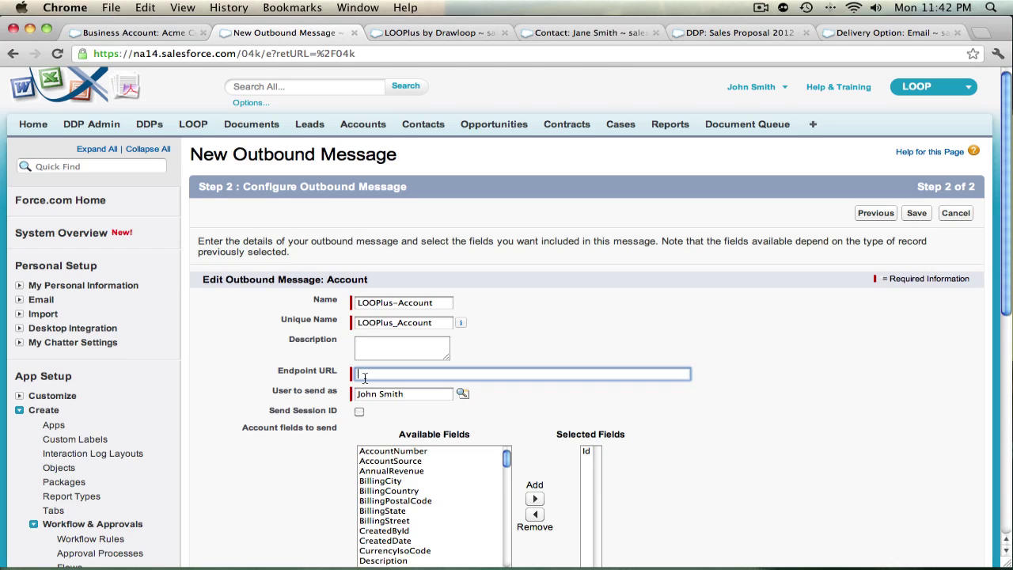
text(h)
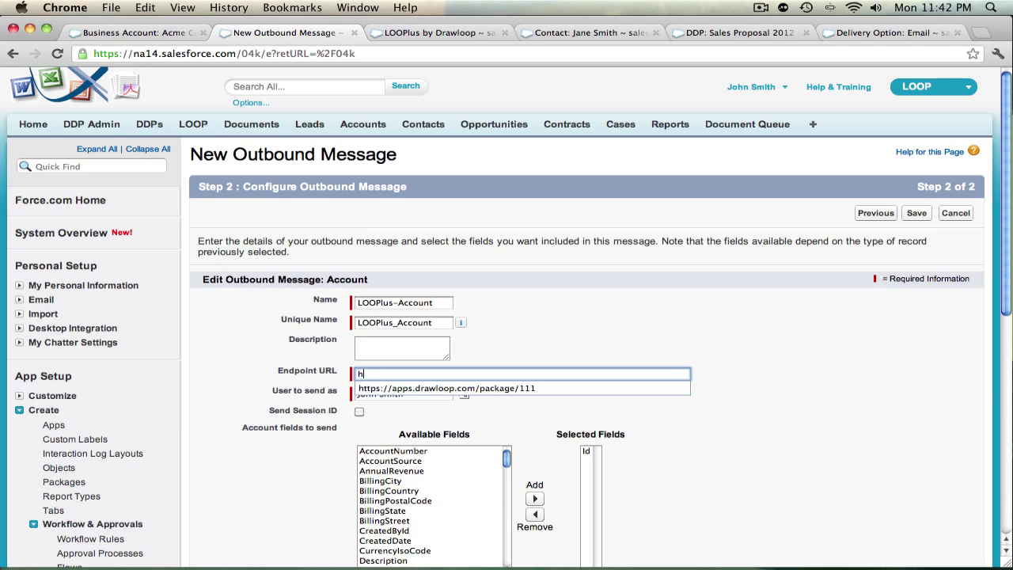
text(ttps://ap)
text(ps.drawloop.)
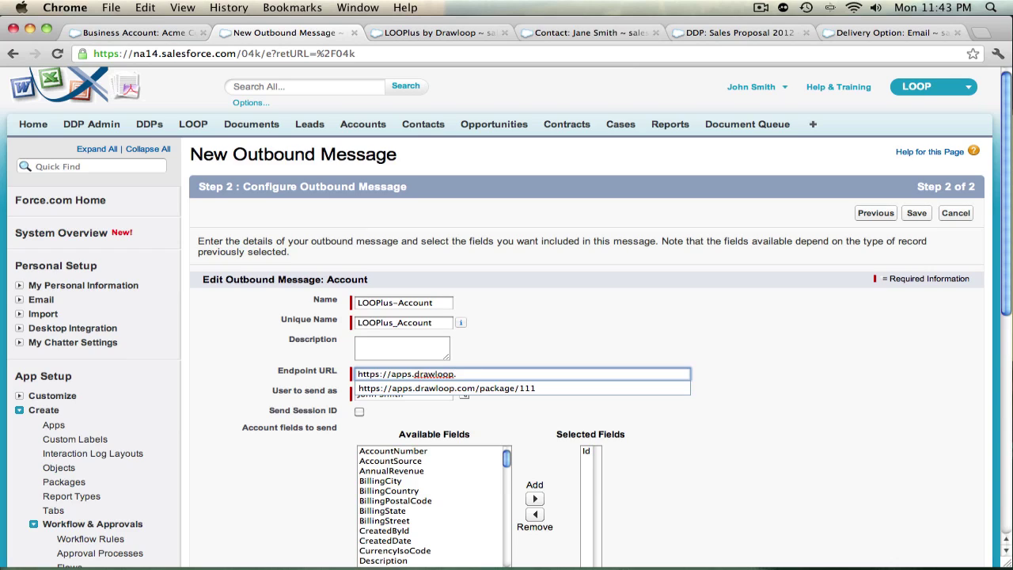
text(com/package/111)
click(558, 333)
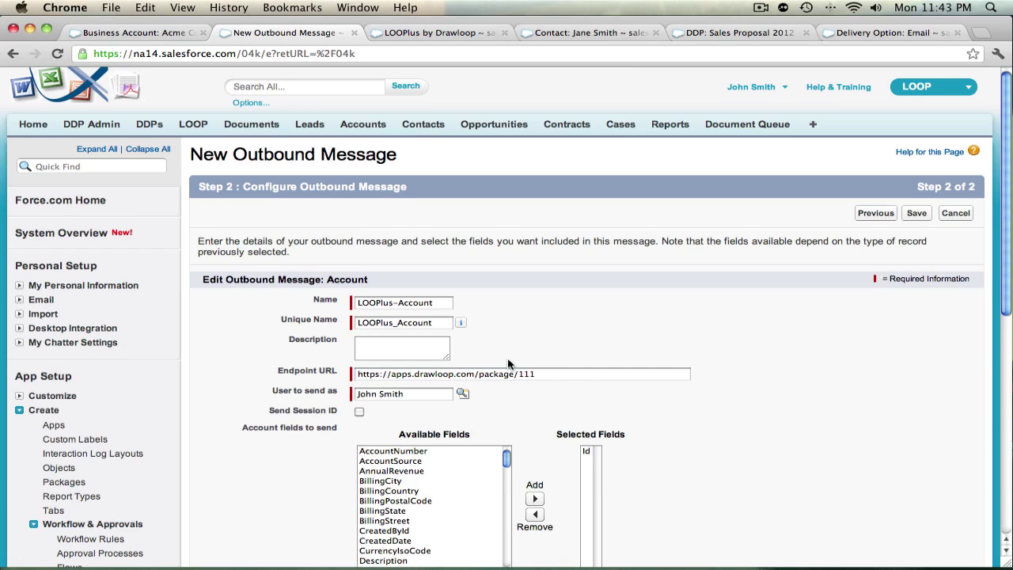
Step: Pick the CEO user as the user to send as and enable sending the session ID with the outbound message
click(462, 394)
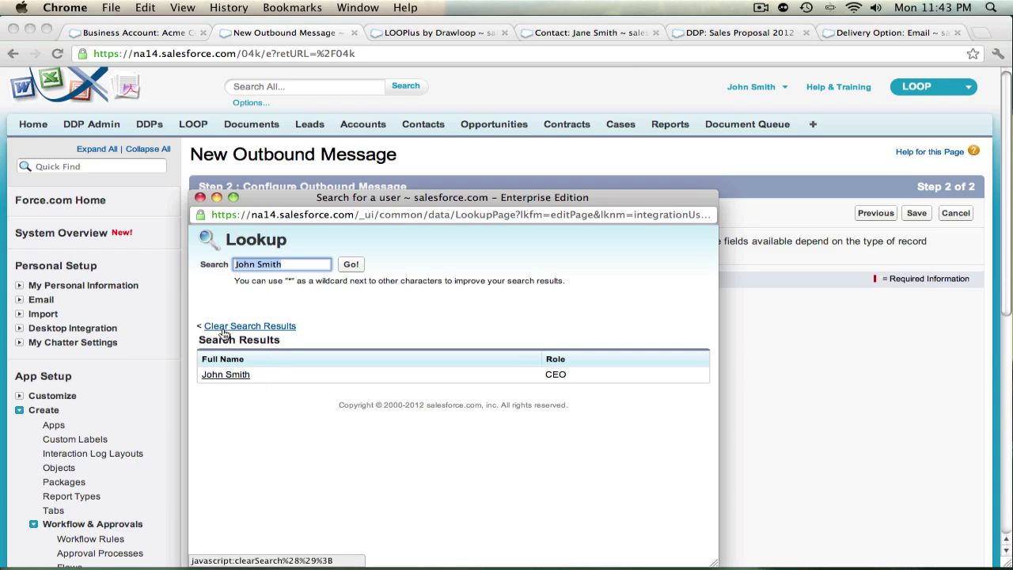
click(244, 378)
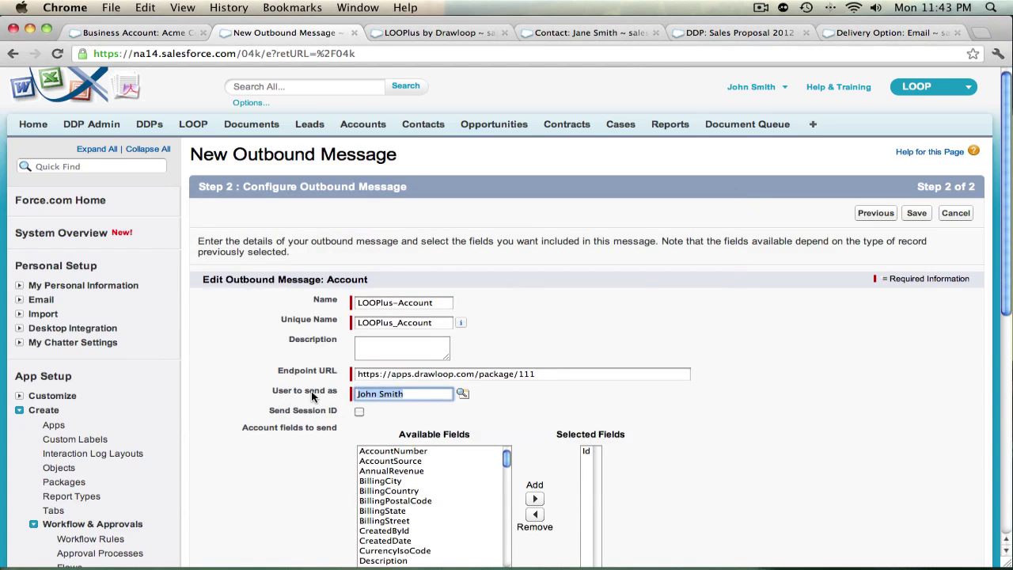
click(361, 412)
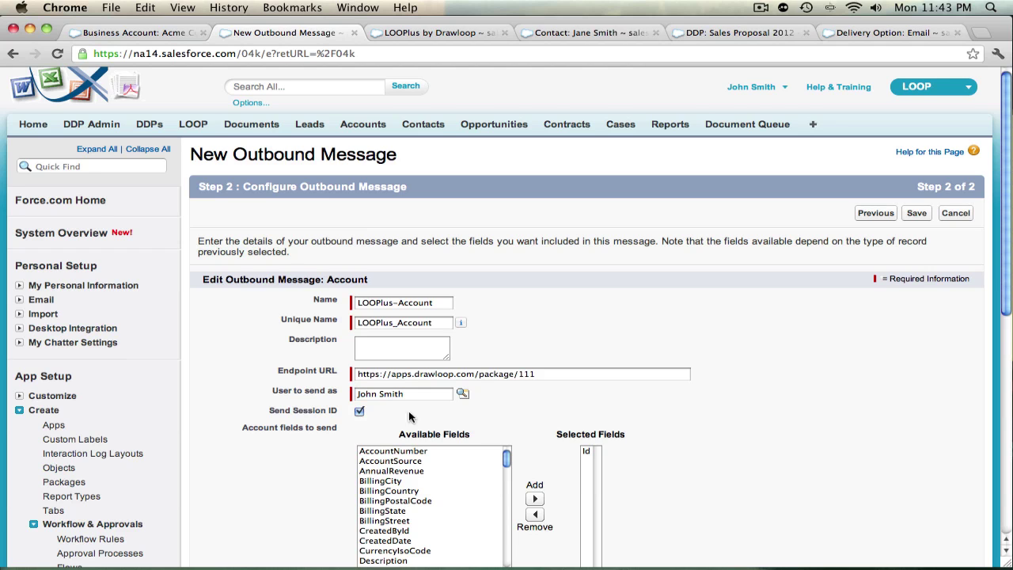
Step: Add Drawloop_Next__c to the account fields sent with the outbound message, alongside Id
scroll(508, 416, down, 5)
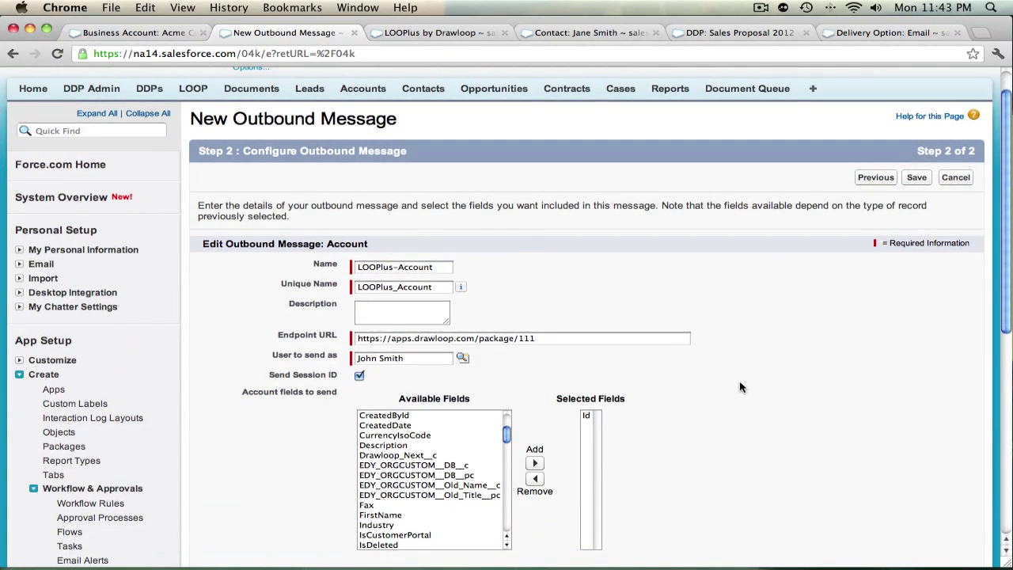
scroll(740, 381, down, 2)
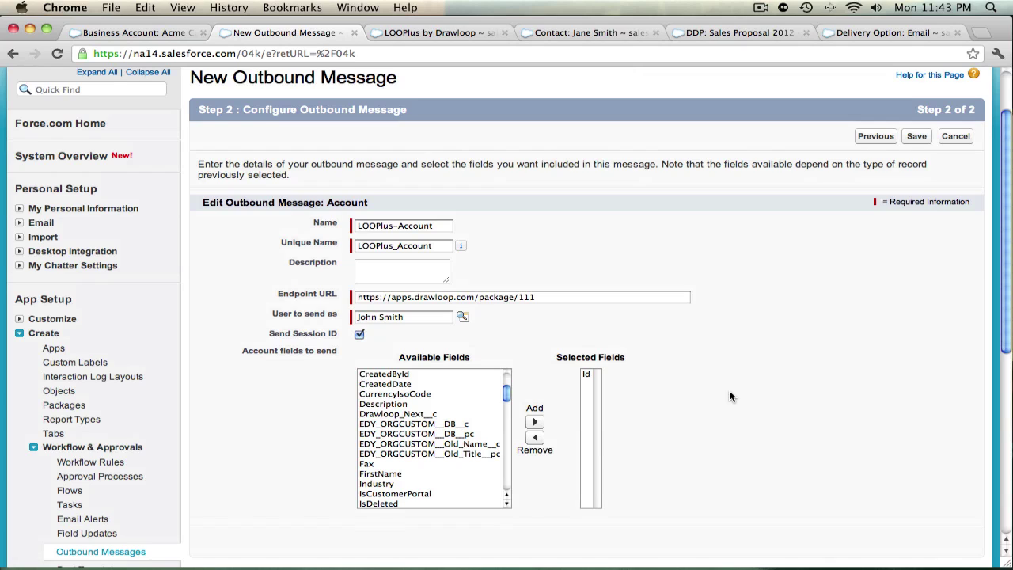
click(438, 415)
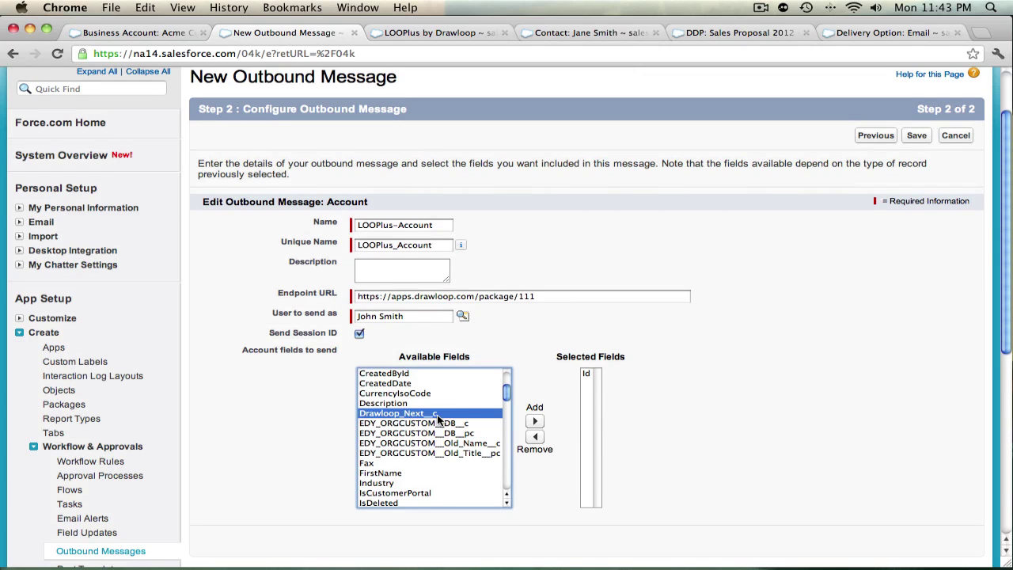
click(534, 421)
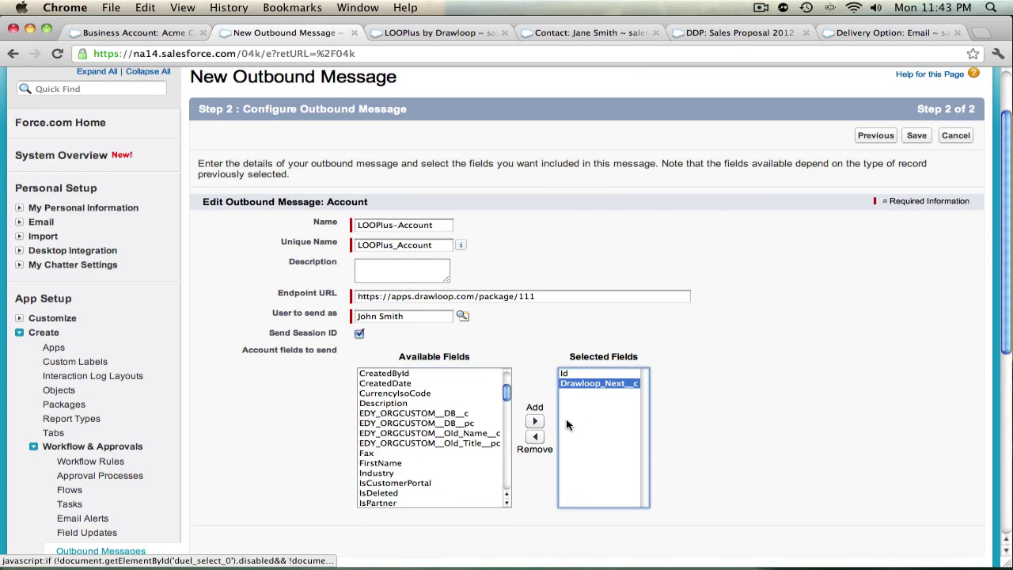
click(577, 374)
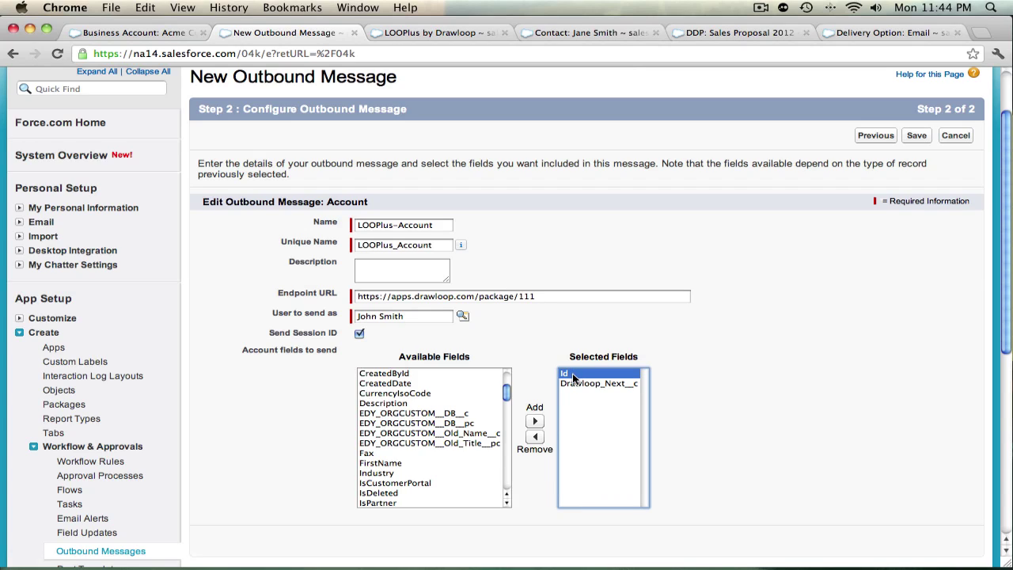
click(577, 383)
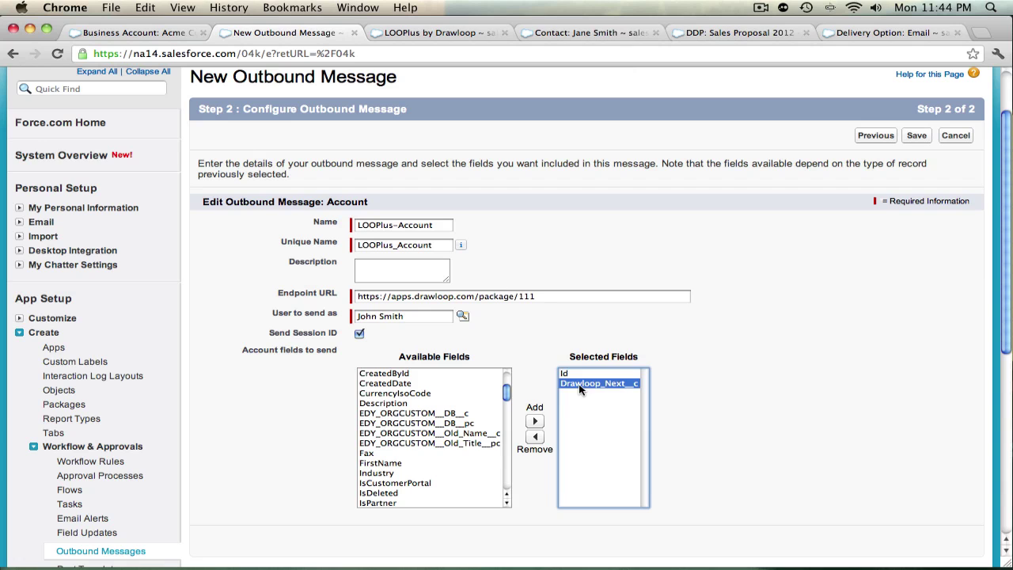
click(689, 374)
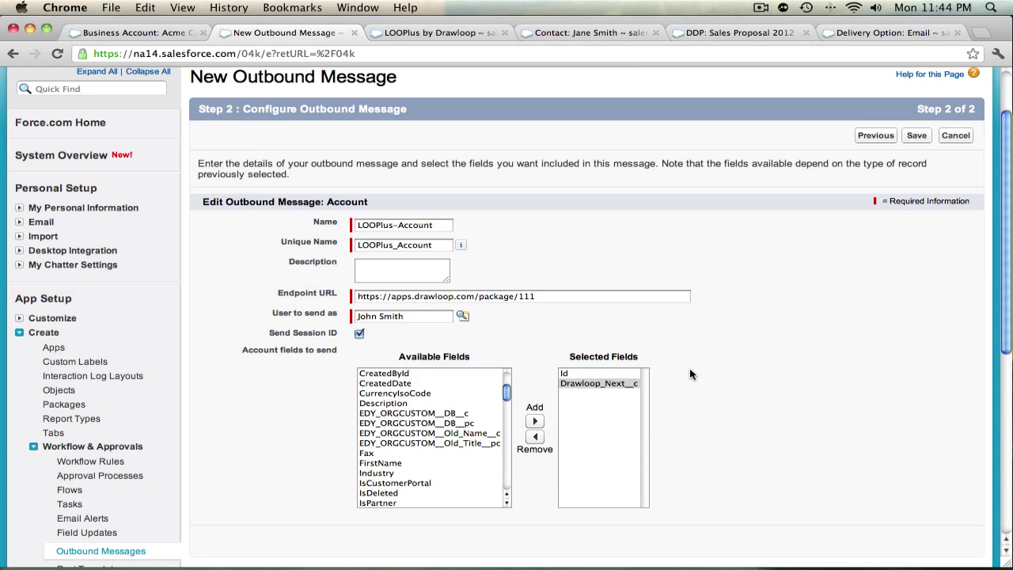
Step: Save the LOOPlus-Account outbound message and review its detail page
scroll(845, 301, down, 3)
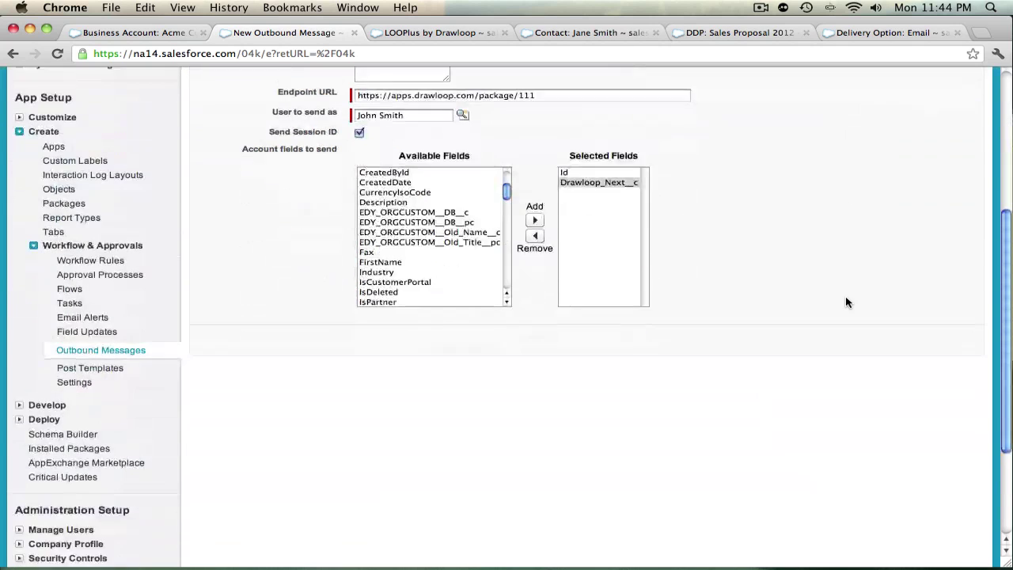
scroll(846, 301, up, 4)
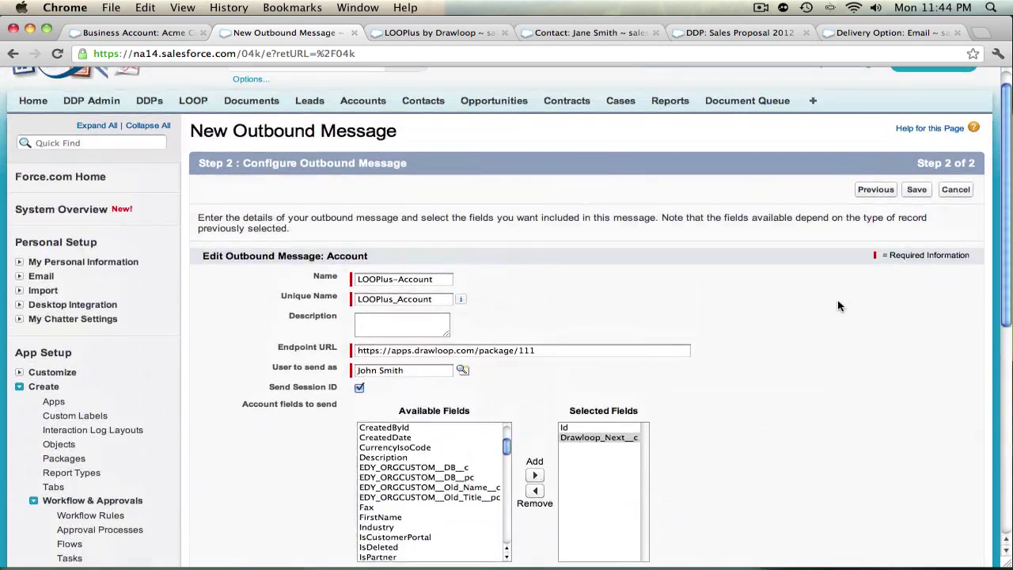
click(913, 195)
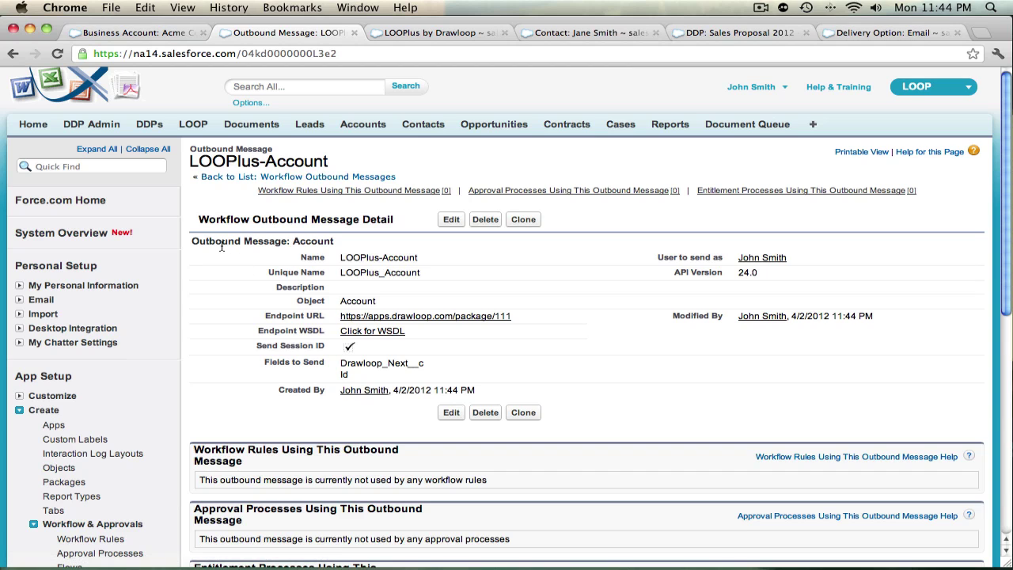
drag(206, 242, 287, 242)
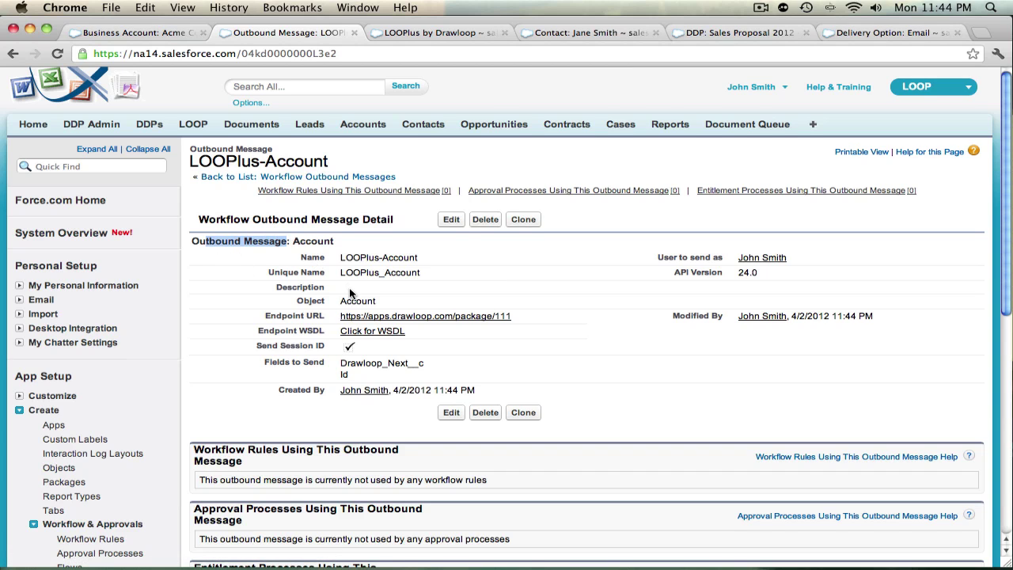
Step: Create a new workflow rule that applies to the Account object and proceed to its configuration
scroll(348, 293, down, 4)
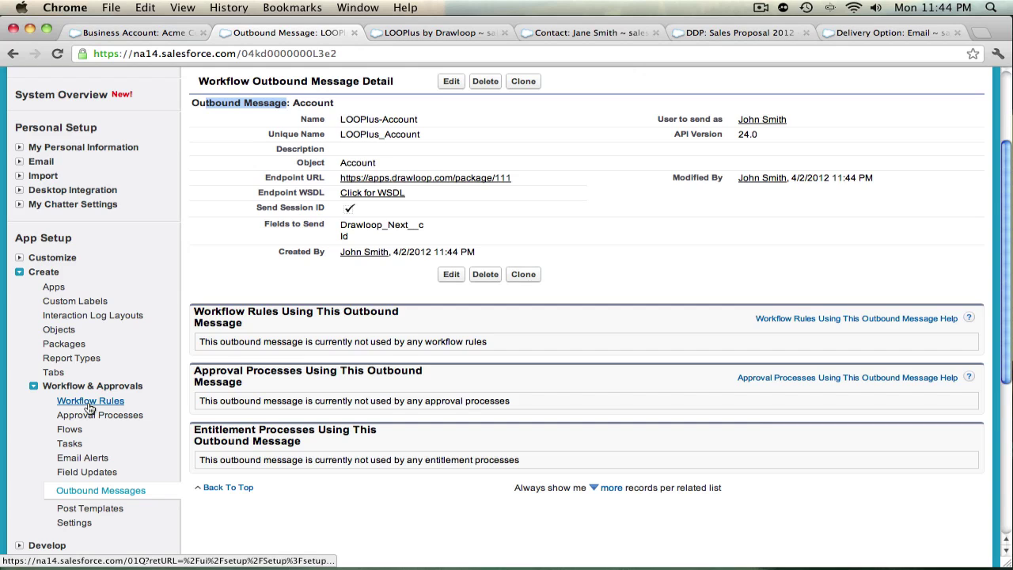
click(90, 404)
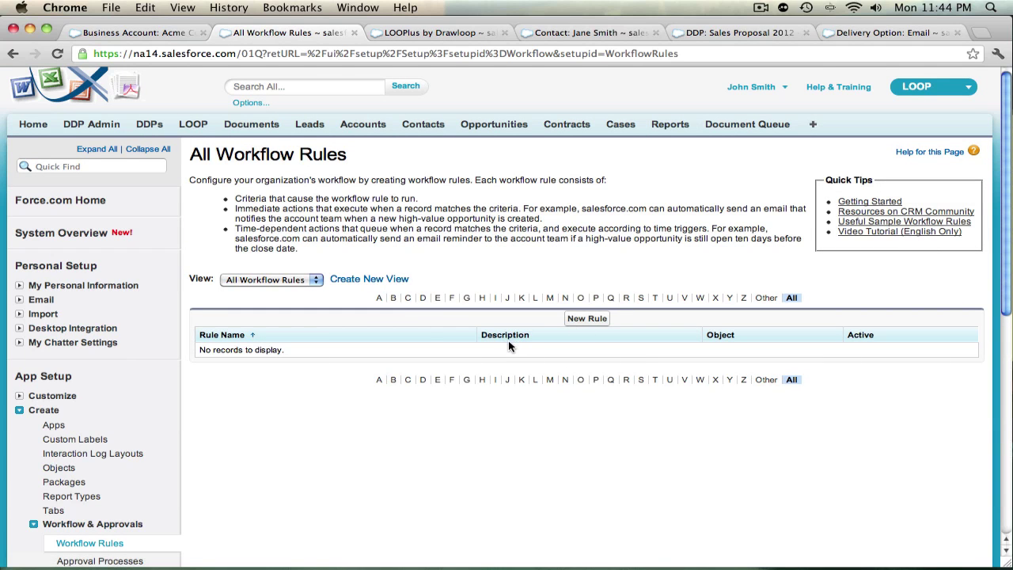
click(576, 321)
click(504, 283)
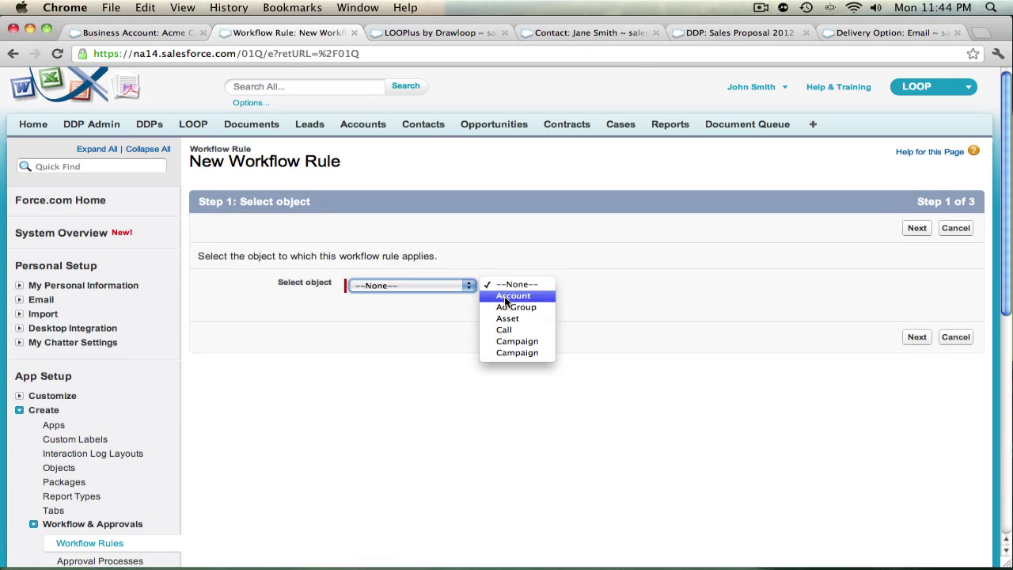
click(915, 338)
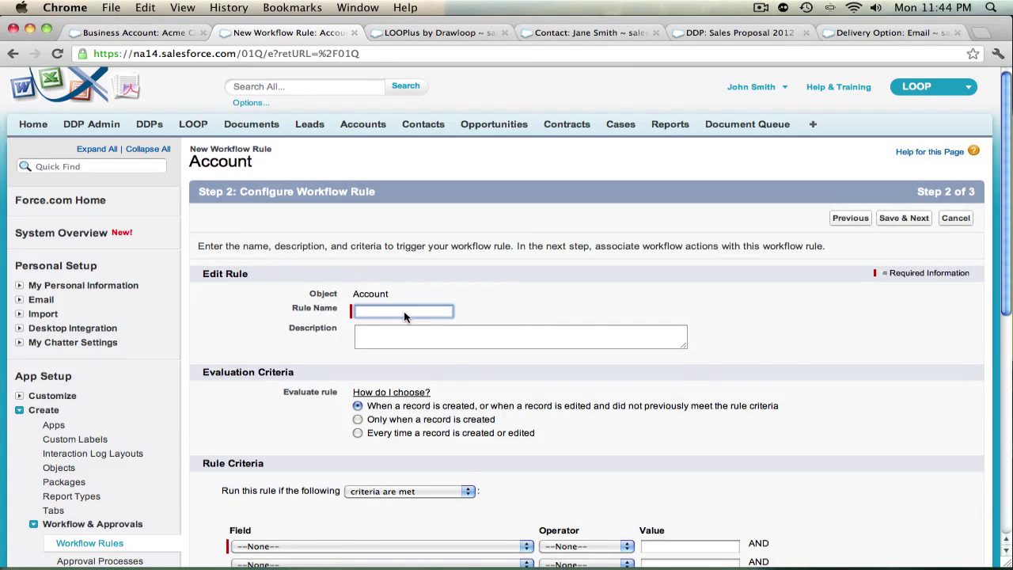
Step: Name the new workflow rule CreatedAccount
click(402, 311)
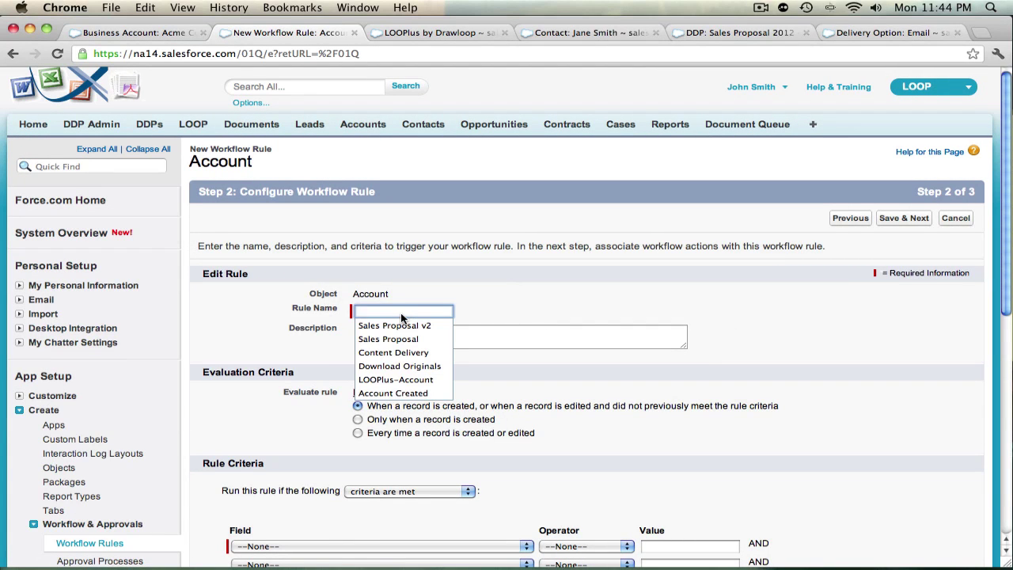
text(CreatedAcc)
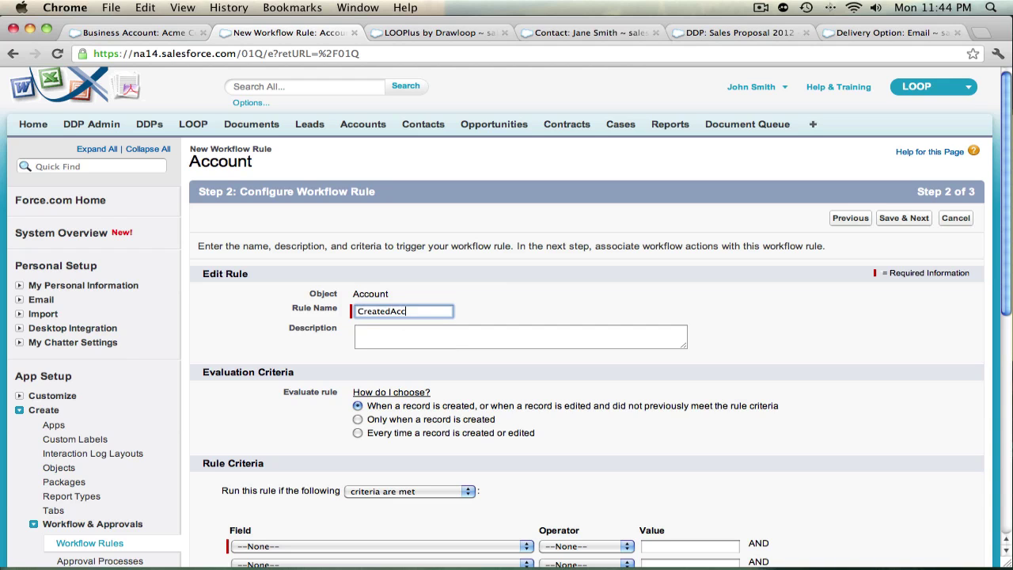
text(ount)
click(304, 354)
Step: Set the CreatedAccount rule to be evaluated every time a record is created or edited
scroll(469, 381, down, 2)
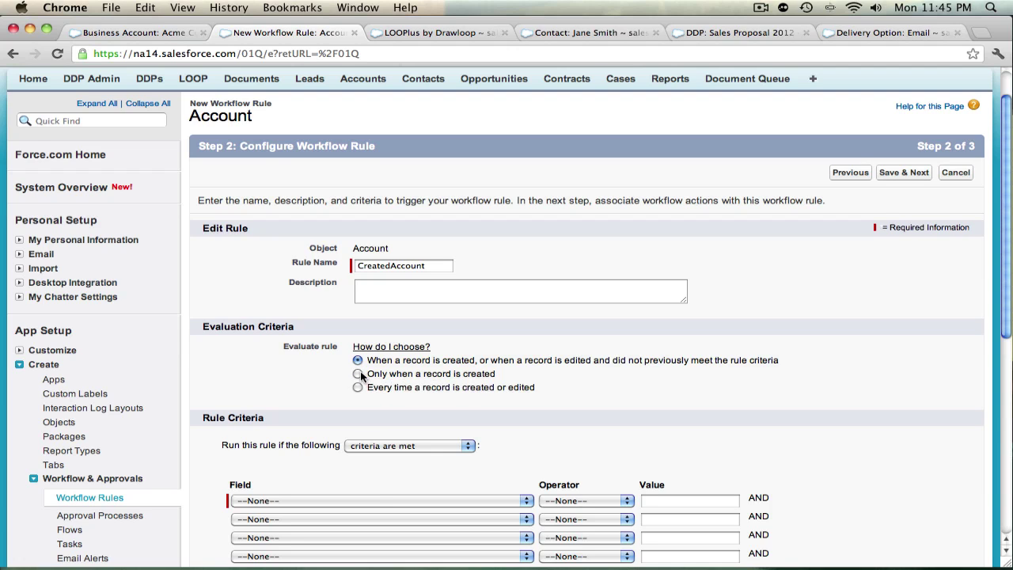
scroll(361, 377, down, 1)
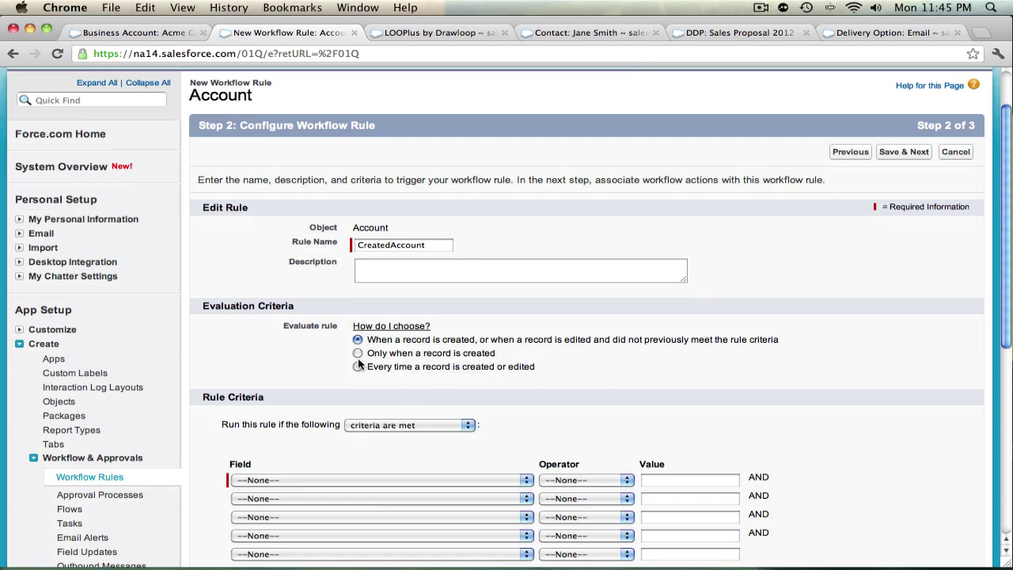
click(358, 364)
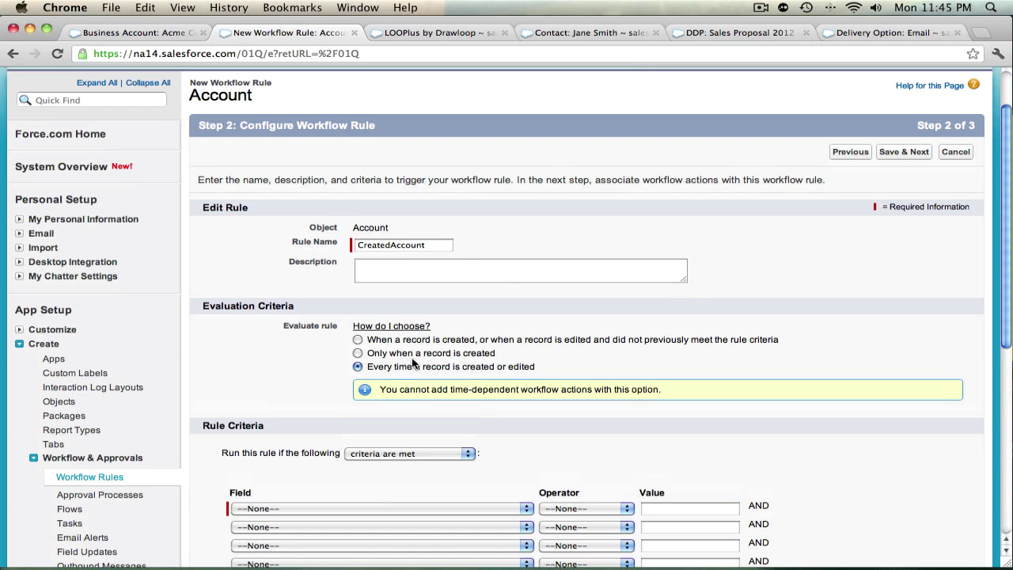
scroll(340, 317, down, 2)
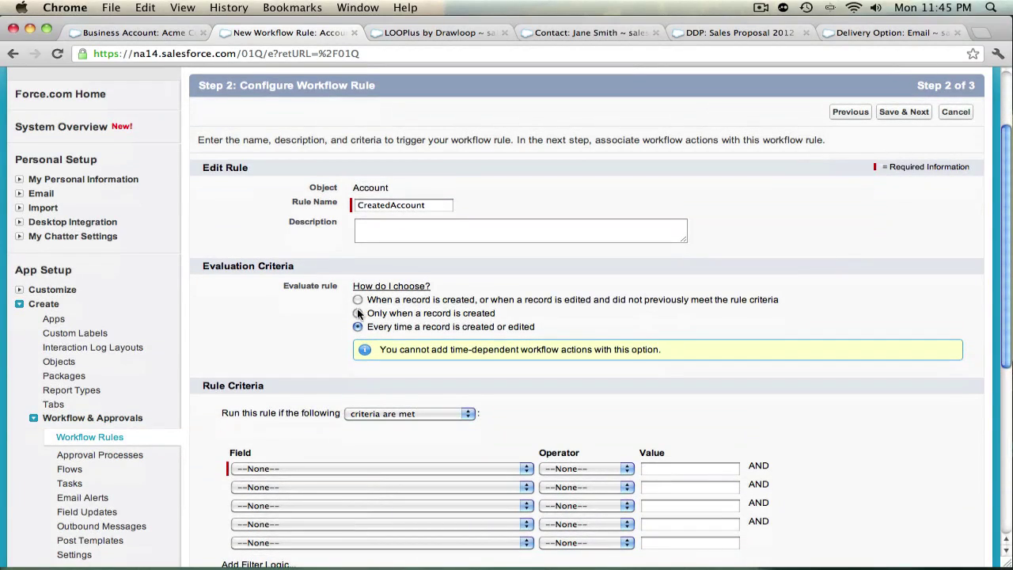
Step: Set the rule's first criterion to Account Currency equals USD
scroll(372, 324, down, 3)
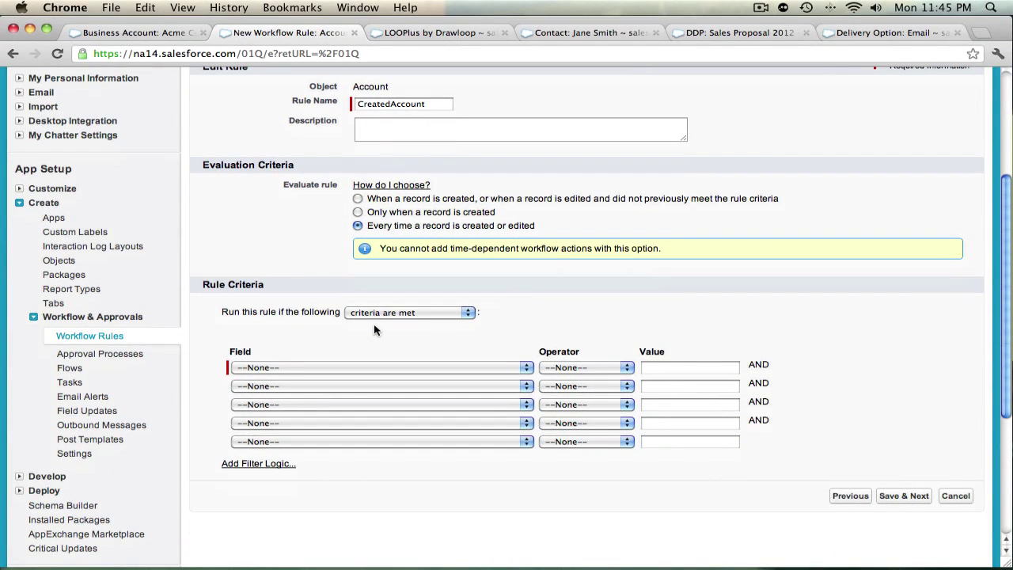
scroll(373, 326, down, 1)
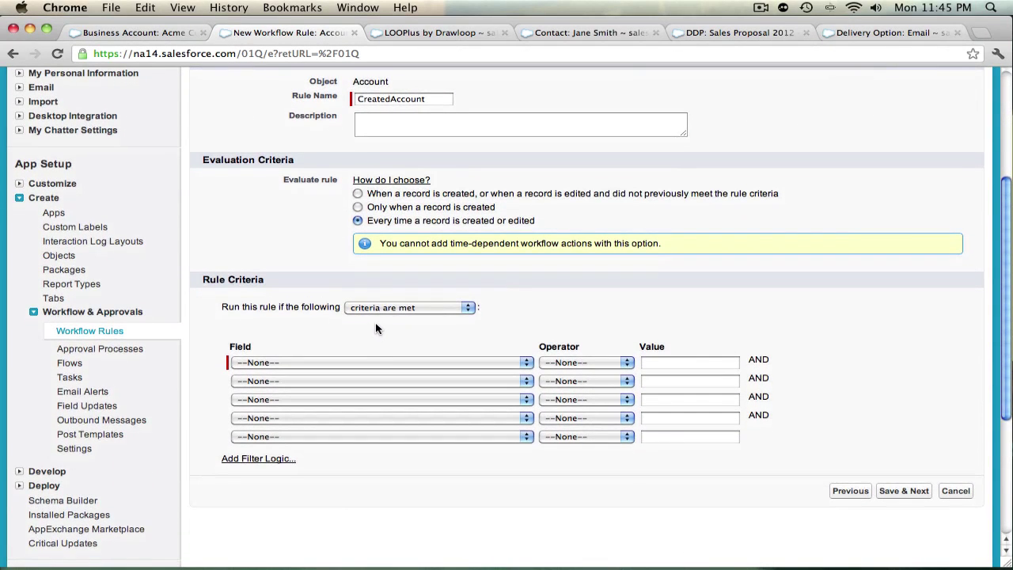
click(388, 358)
click(387, 367)
click(597, 363)
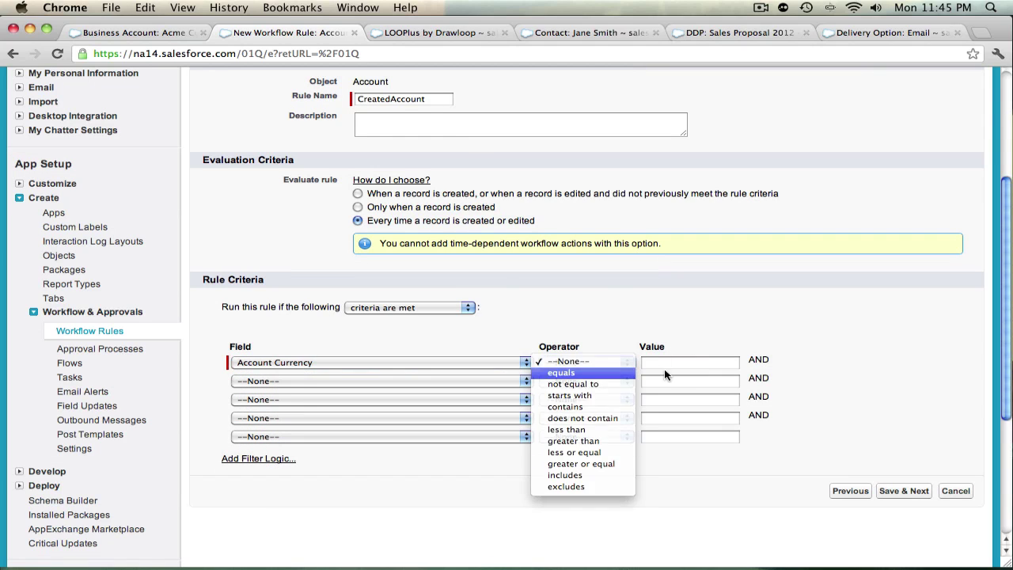
click(592, 376)
click(678, 370)
text(J)
text(USD)
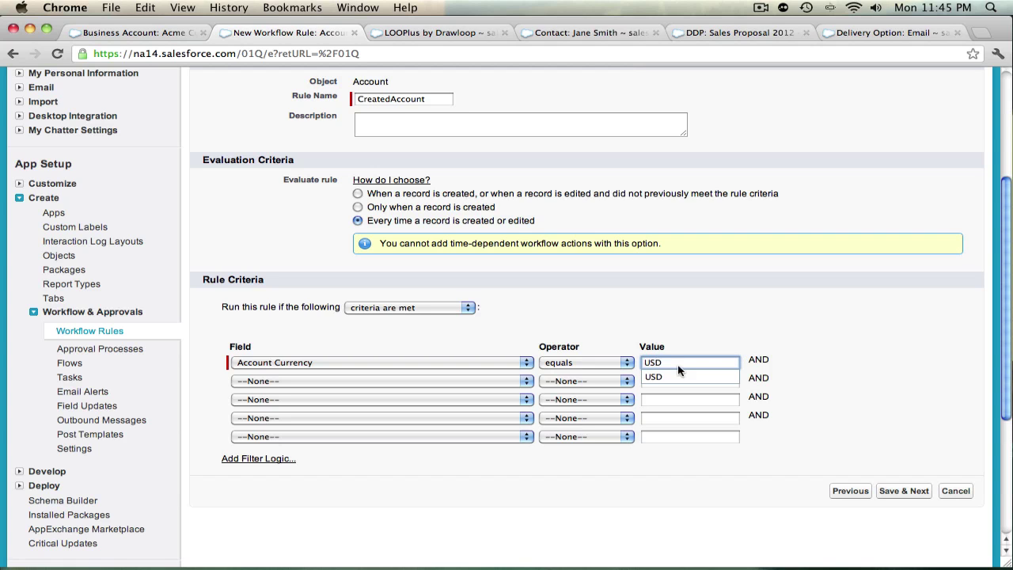
Step: Review the CreatedAccount rule's configuration, save it and proceed to specifying its workflow actions
scroll(561, 308, up, 5)
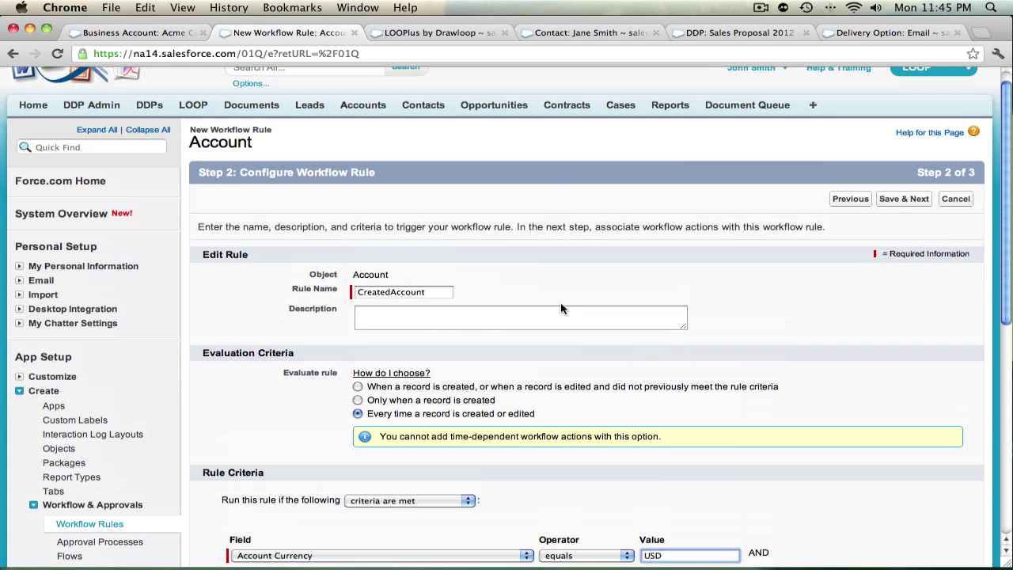
scroll(561, 308, down, 2)
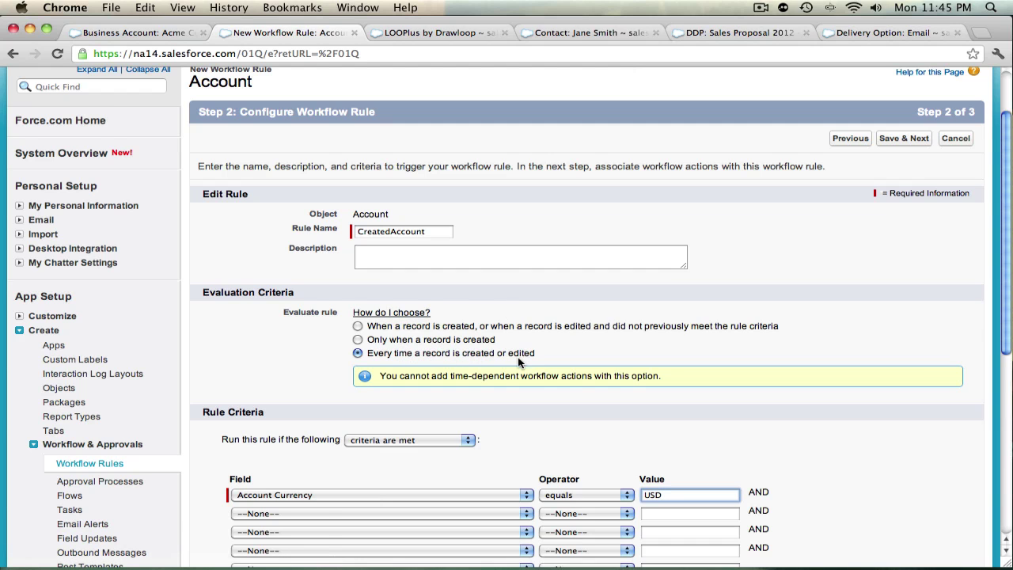
scroll(518, 360, down, 8)
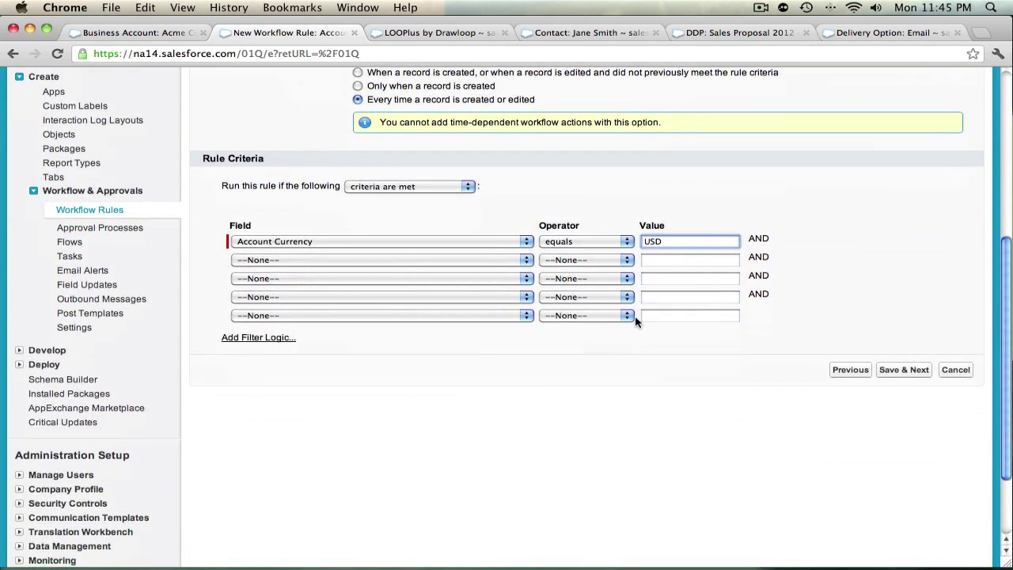
click(900, 369)
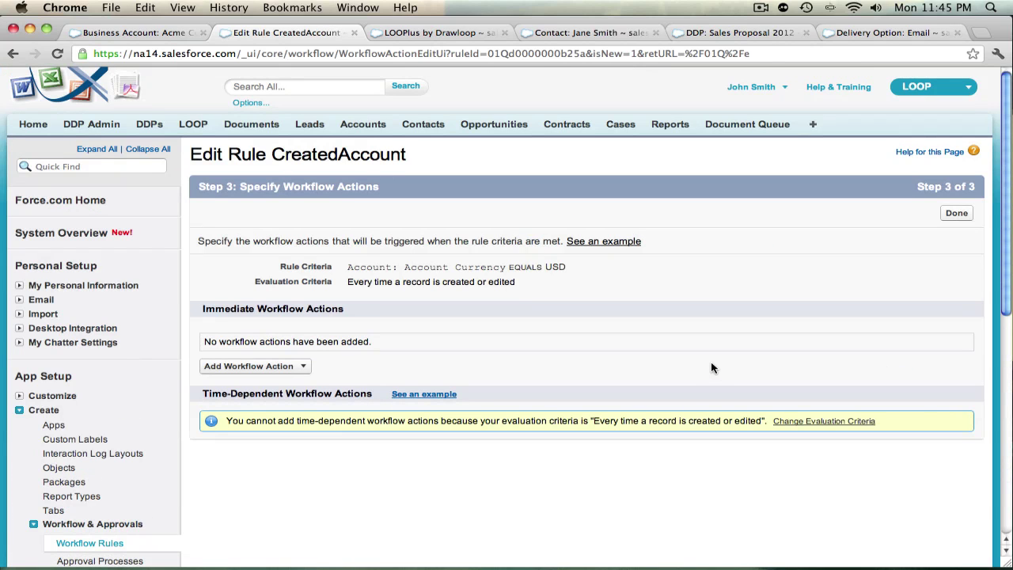
Step: Add the existing outbound message LOOPlus-Account as an immediate workflow action of the rule and save the selection
click(287, 367)
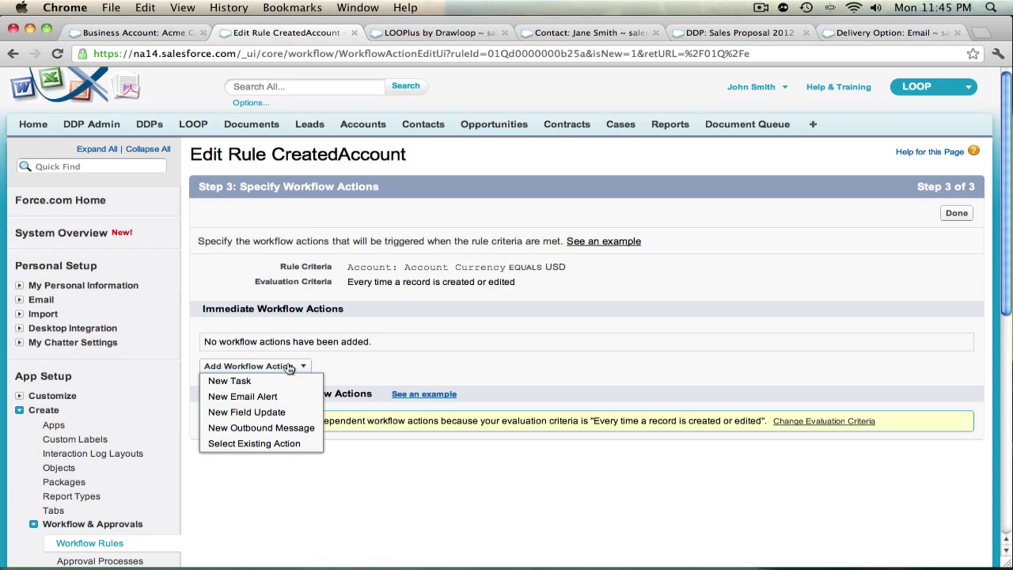
click(273, 444)
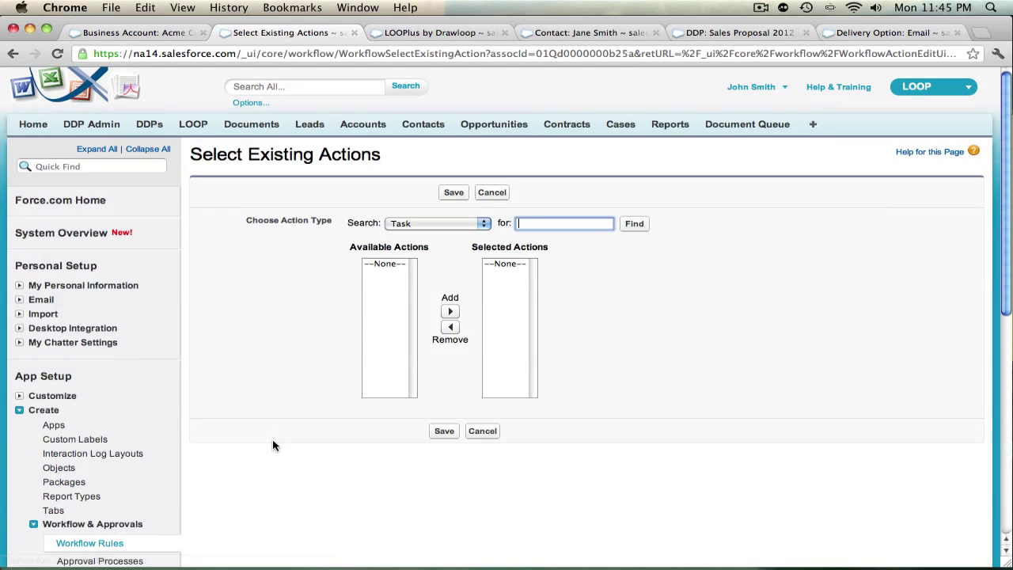
click(420, 224)
click(415, 212)
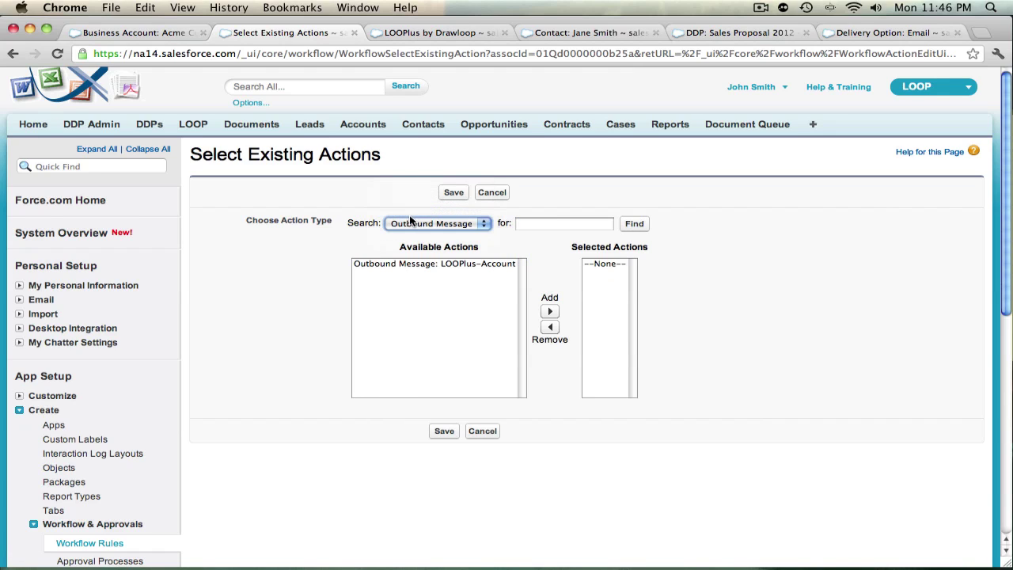
click(401, 263)
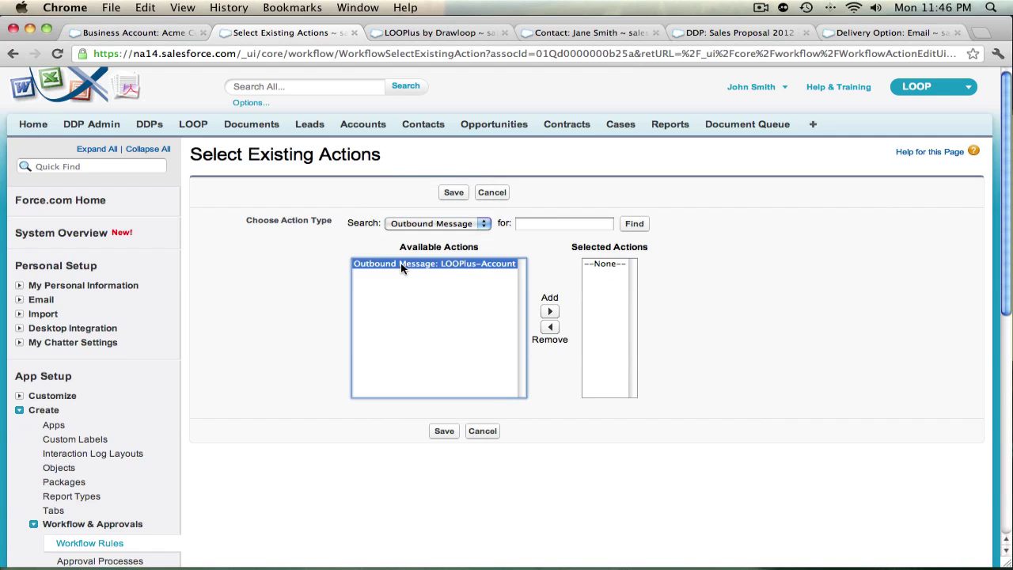
click(550, 312)
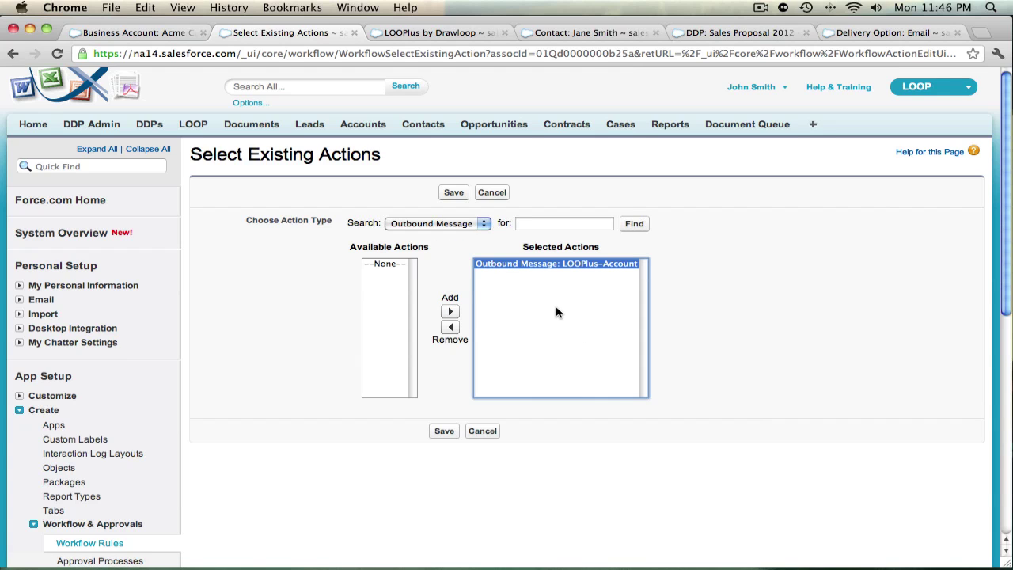
click(454, 194)
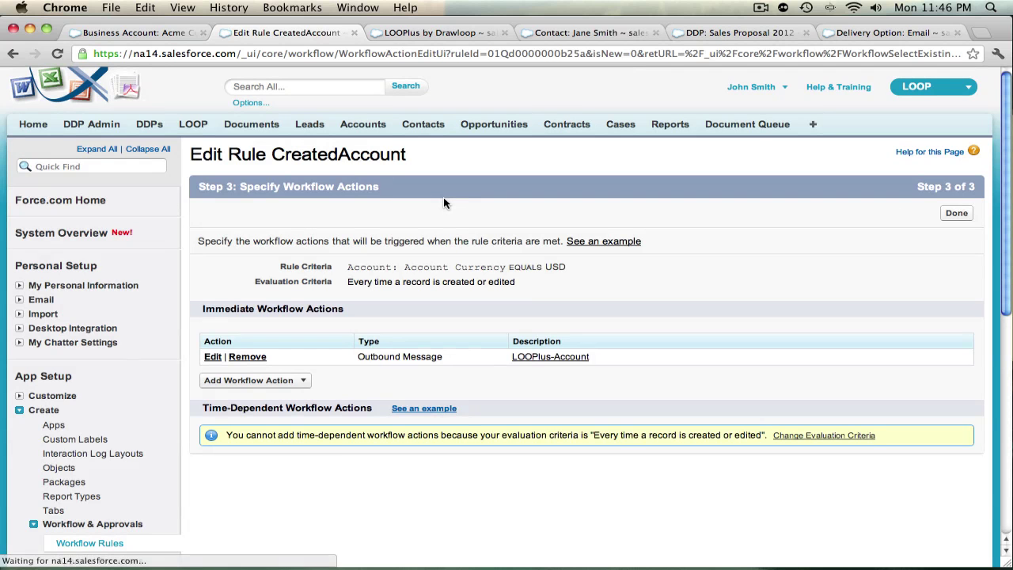
Step: Review the listed workflow action and finish the CreatedAccount rule setup, ending on its detail page
scroll(364, 253, down, 1)
scroll(364, 251, up, 1)
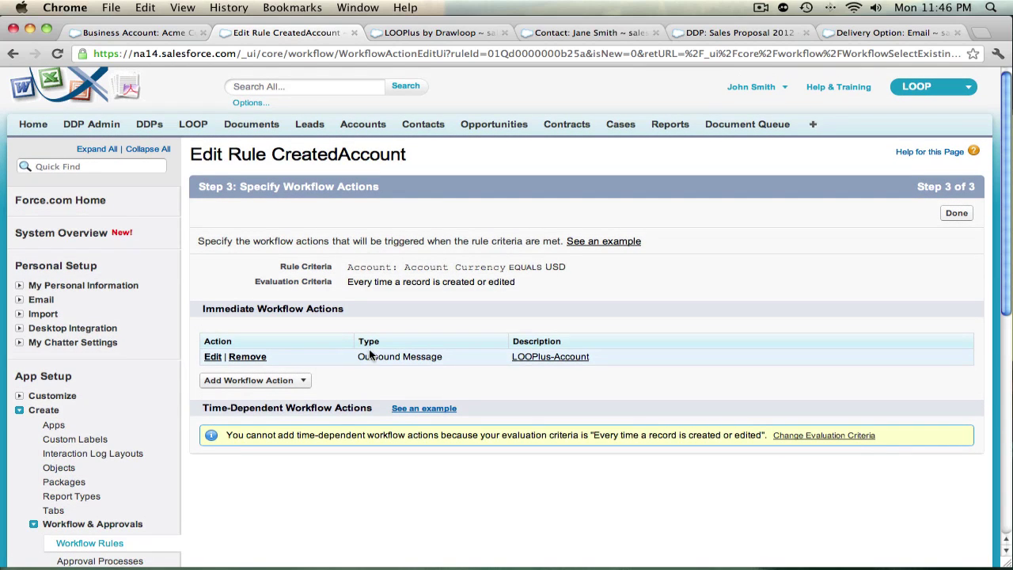
click(955, 214)
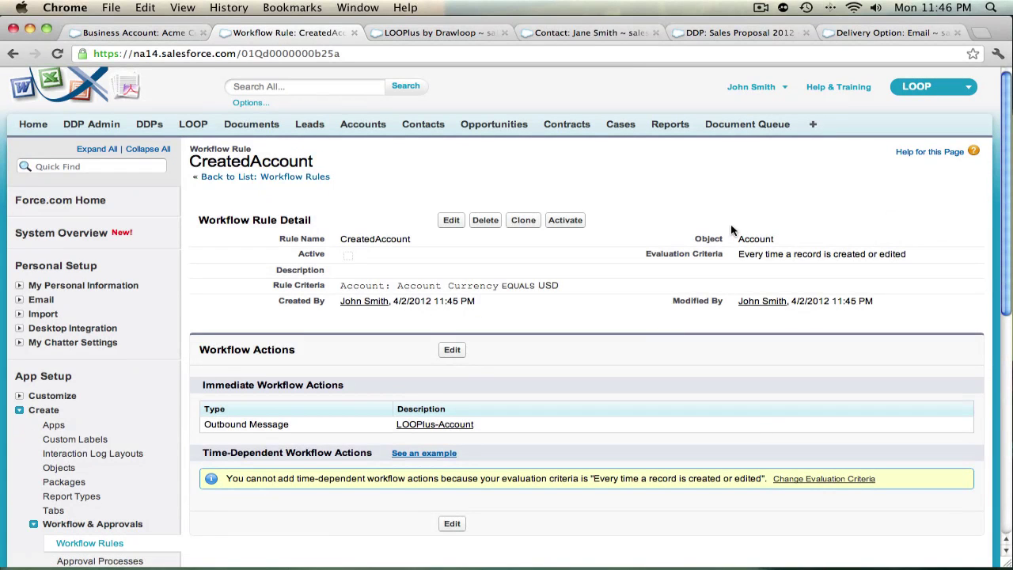